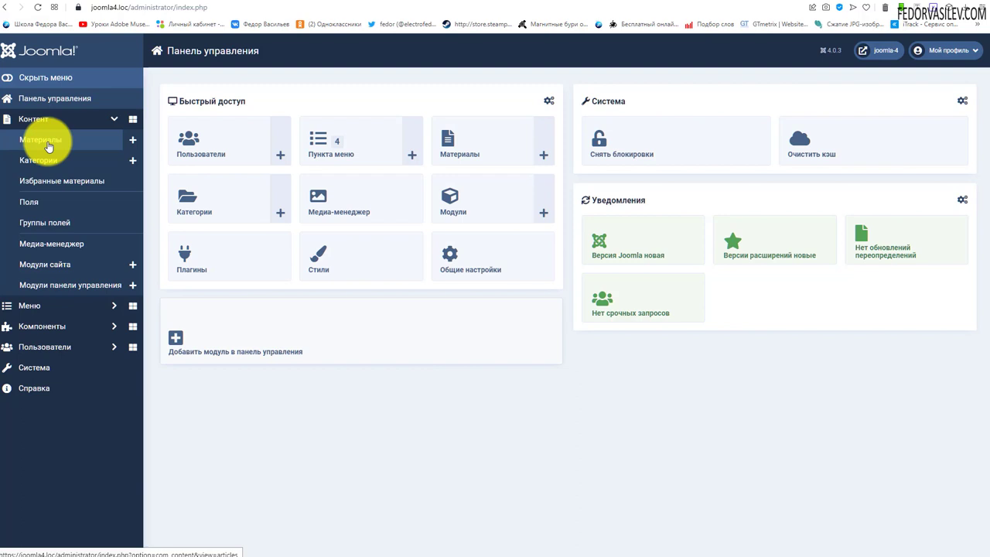
# Open the media manager and browse the banners, sampledata and cassiopeia folders, returning to banners
pyautogui.click(60, 252)
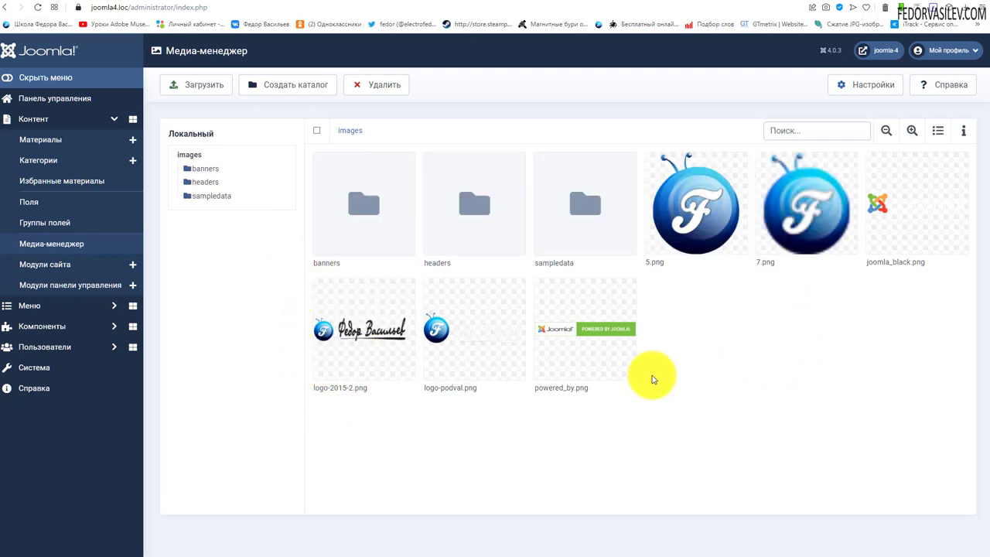
pyautogui.click(206, 170)
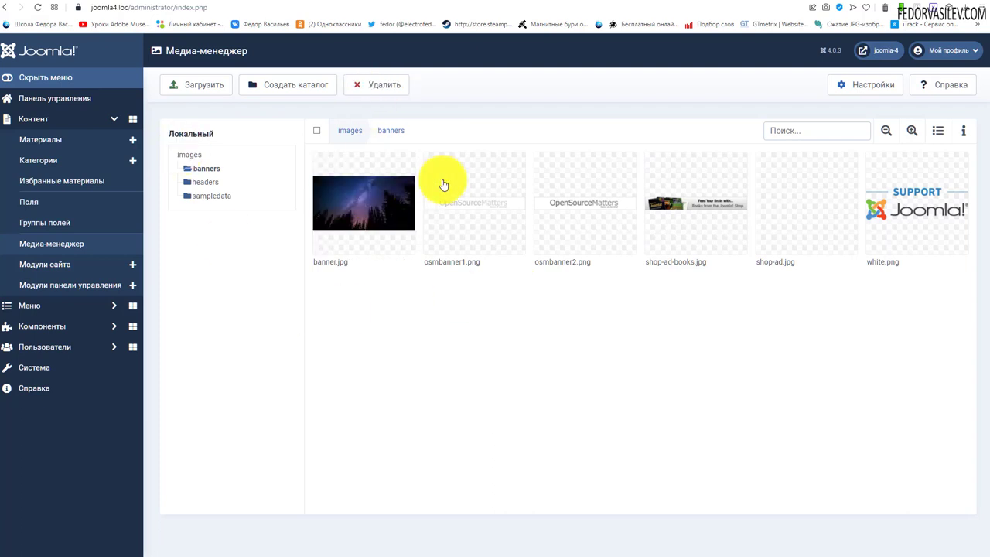
pyautogui.click(196, 196)
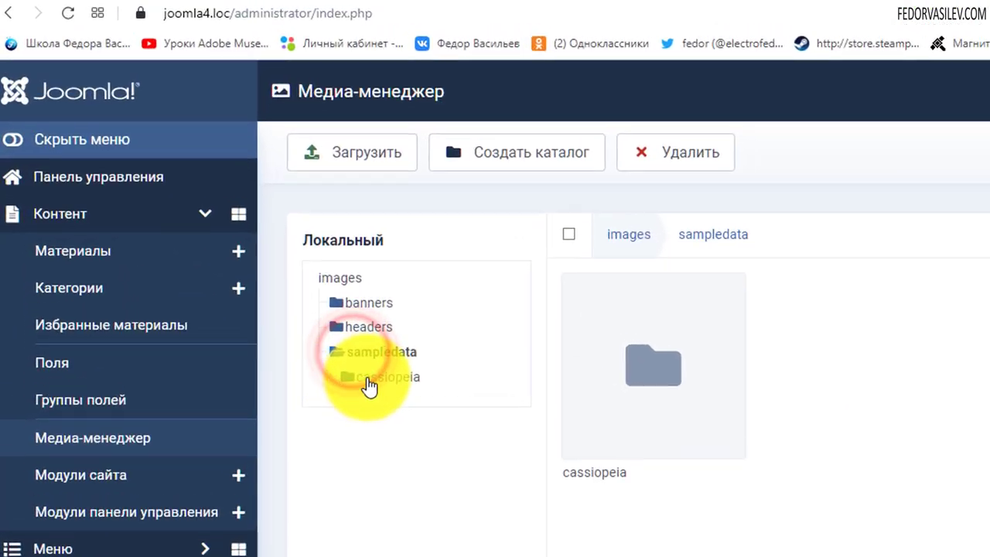
pyautogui.click(225, 236)
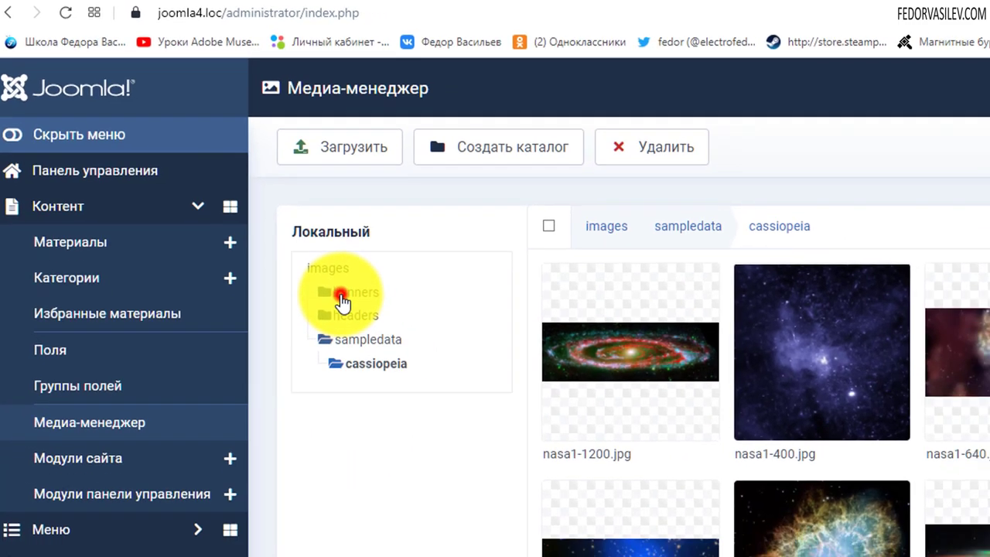
pyautogui.click(363, 321)
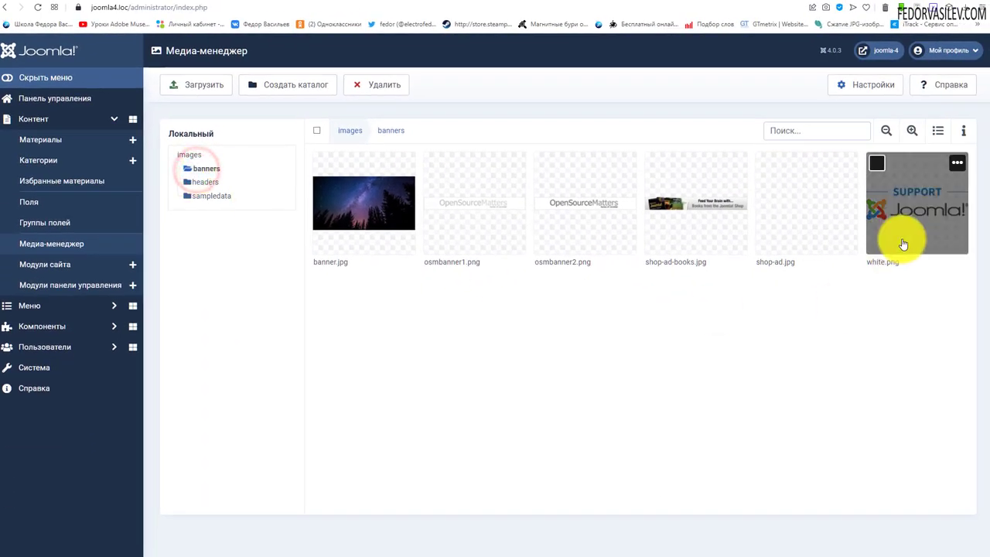
# Select osmbanner1.png in the banners folder, request its deletion and cancel at the confirmation
pyautogui.click(462, 200)
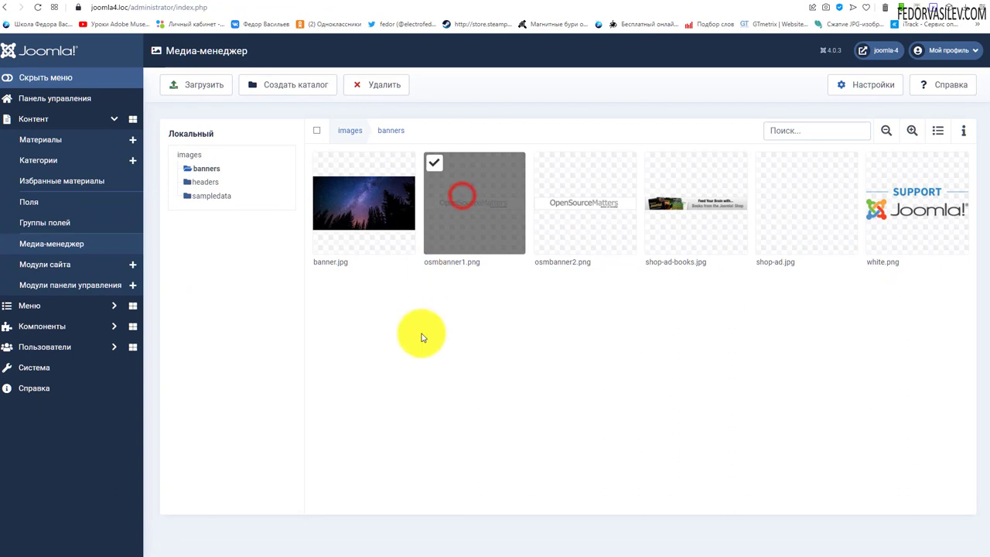
pyautogui.click(455, 188)
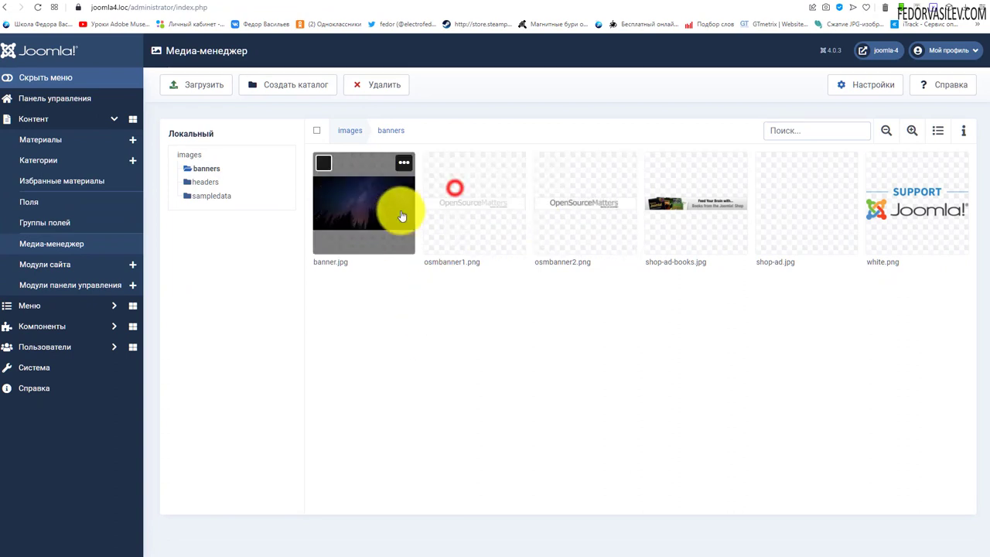
pyautogui.click(393, 203)
pyautogui.click(441, 212)
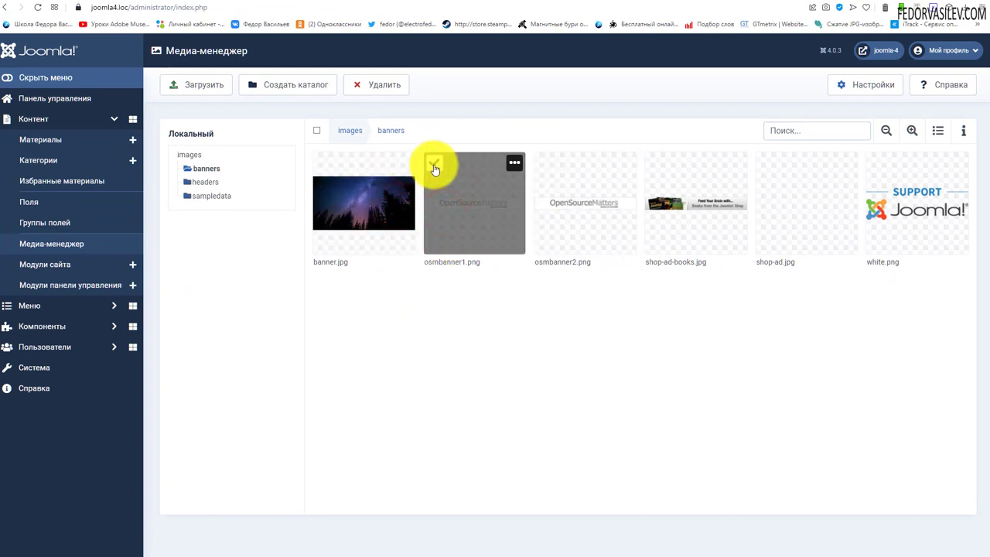
pyautogui.click(377, 85)
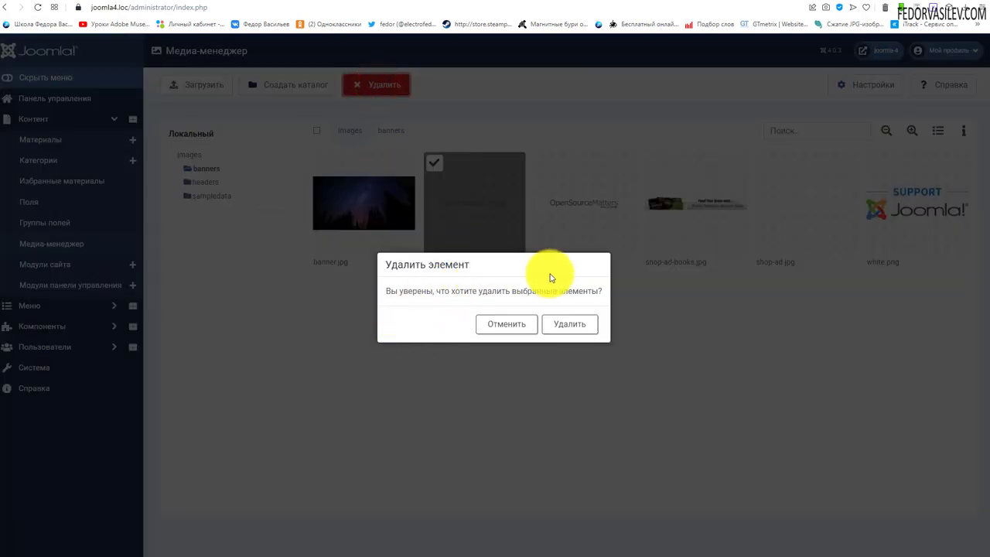
pyautogui.click(570, 326)
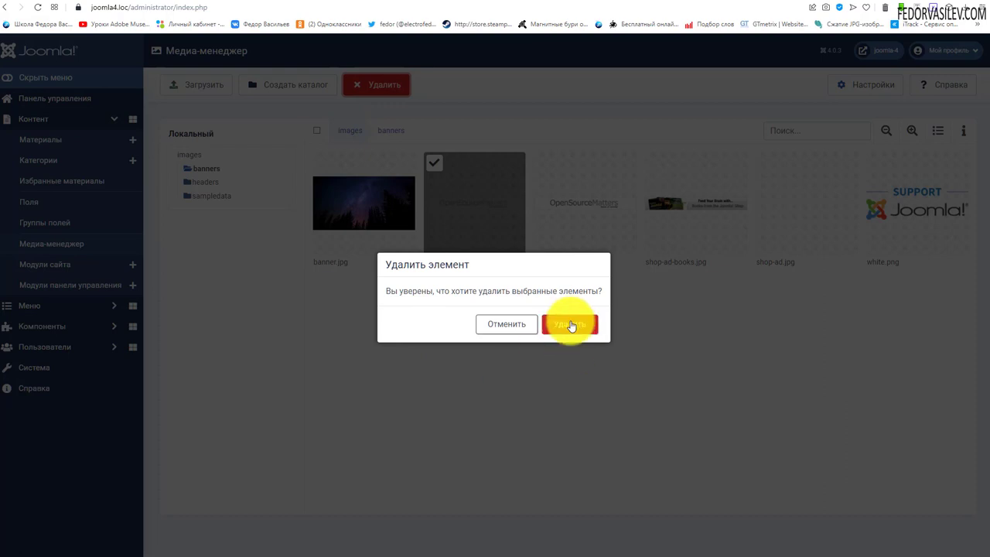
pyautogui.click(510, 328)
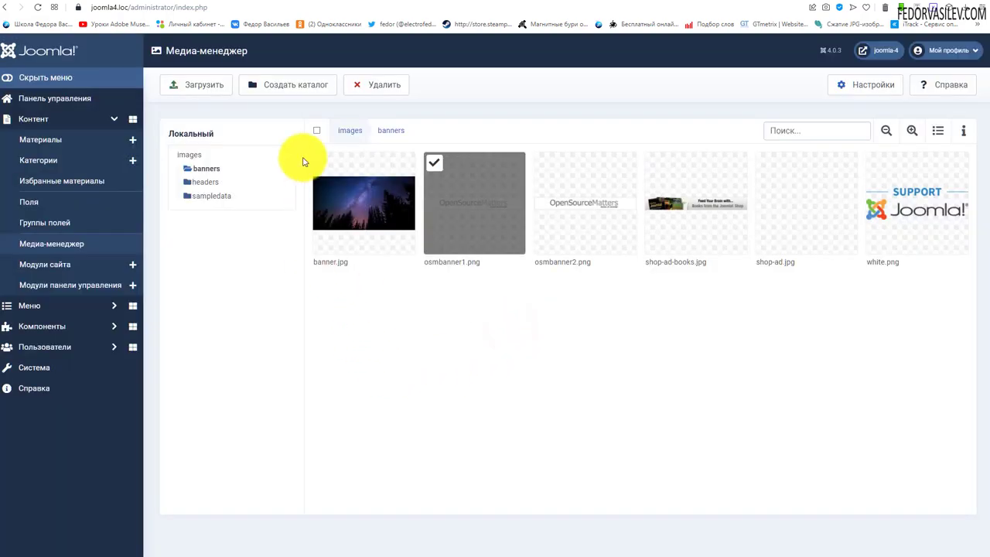
# Select all files in the banners folder, cancel the requested deletion and clear the selection
pyautogui.click(316, 130)
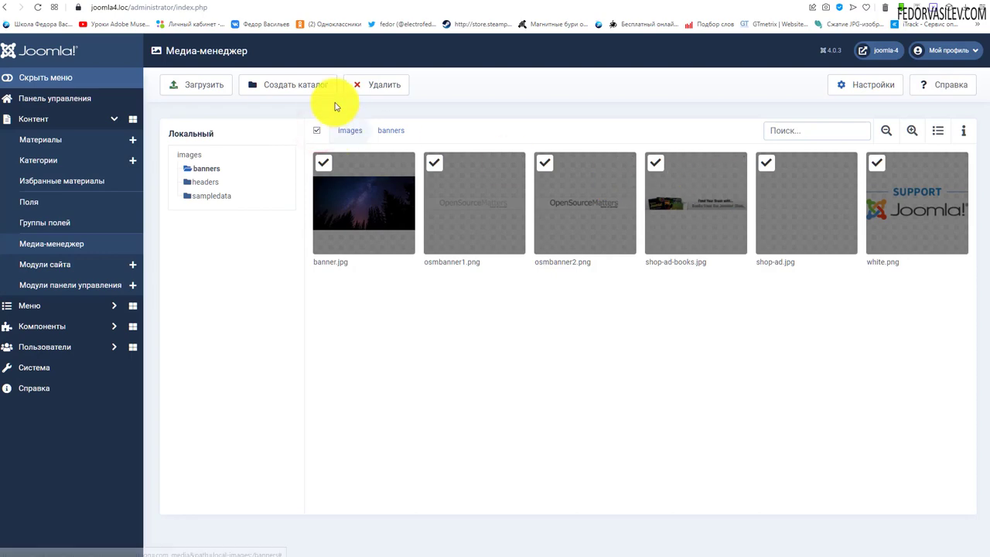
pyautogui.click(368, 85)
pyautogui.click(489, 328)
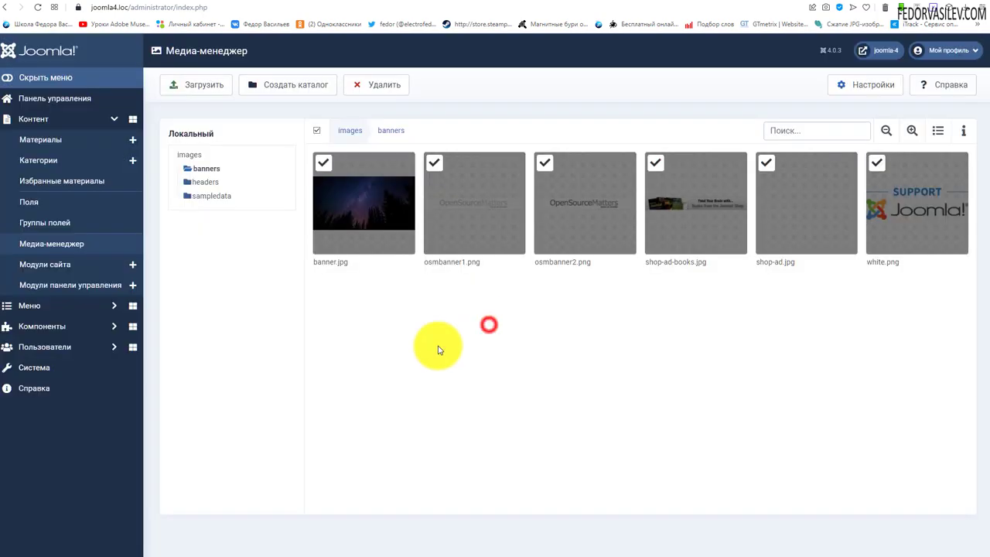
pyautogui.click(316, 130)
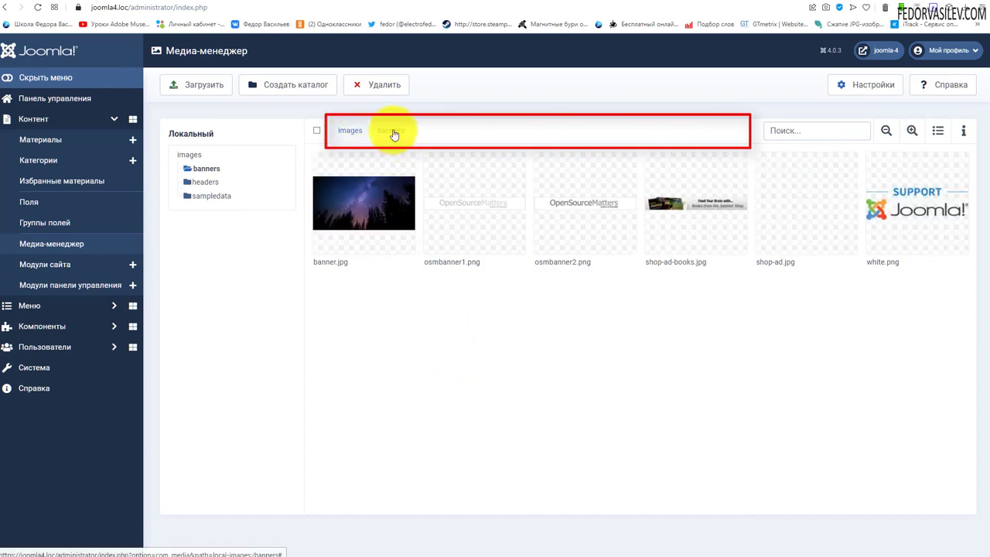
# Go from banners up to the images folder, view sampledata and return to images through the folder path
pyautogui.click(388, 133)
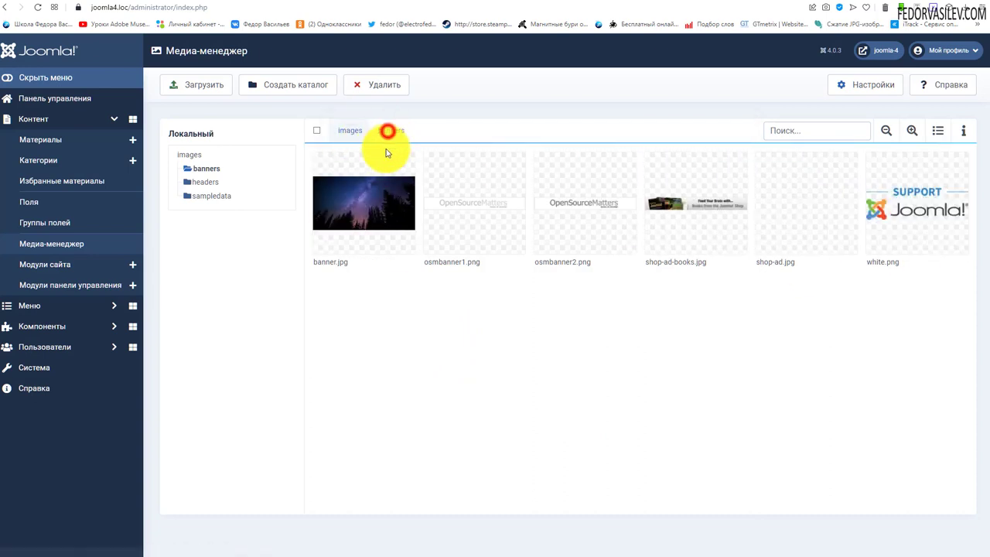
pyautogui.click(349, 130)
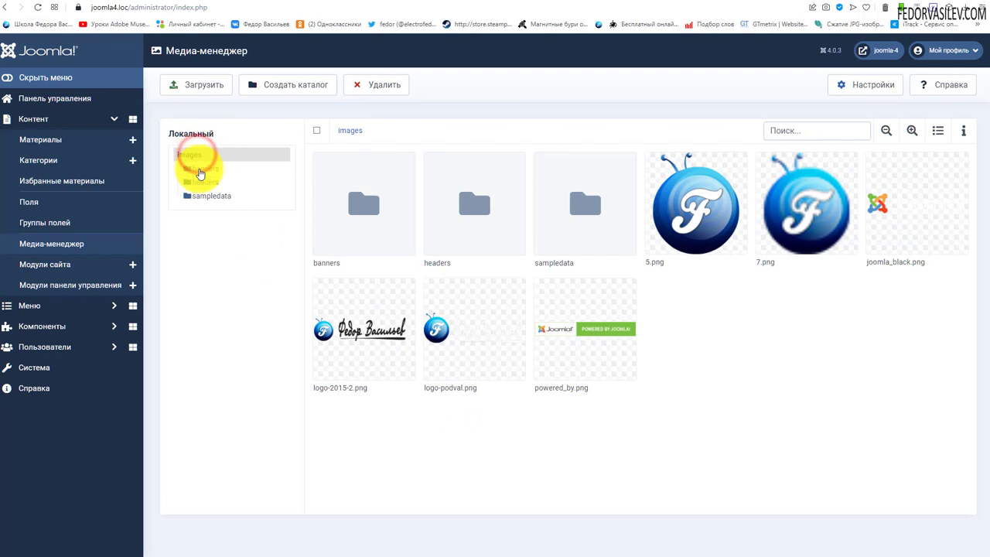
pyautogui.click(206, 197)
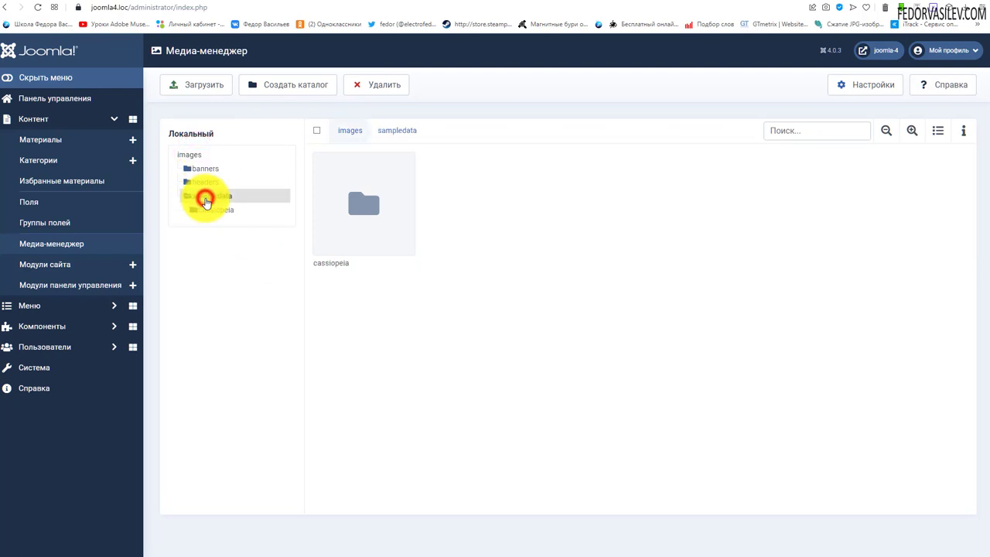
pyautogui.click(350, 130)
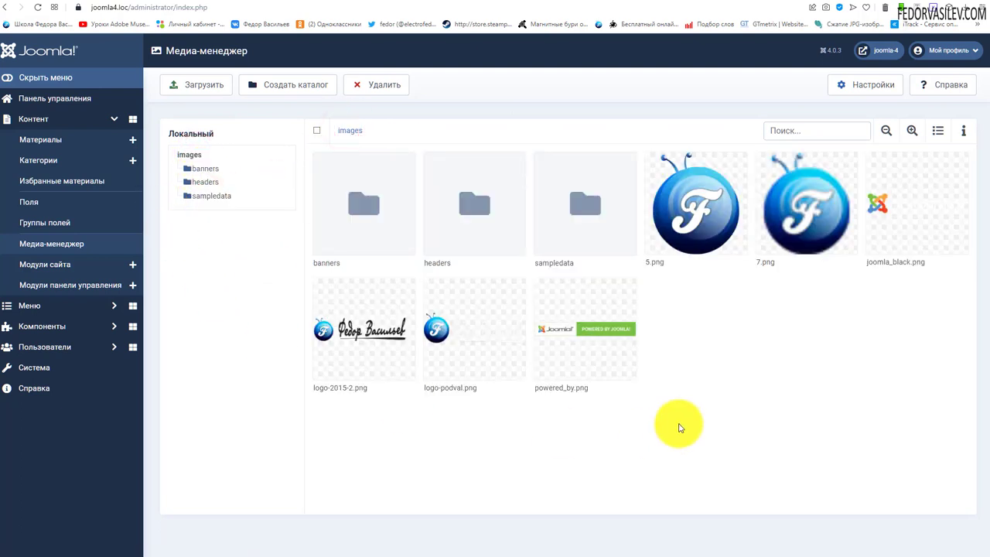
# Look through sampledata and its cassiopeia subfolder from the file area, and return to the images folder
pyautogui.doubleClick(582, 203)
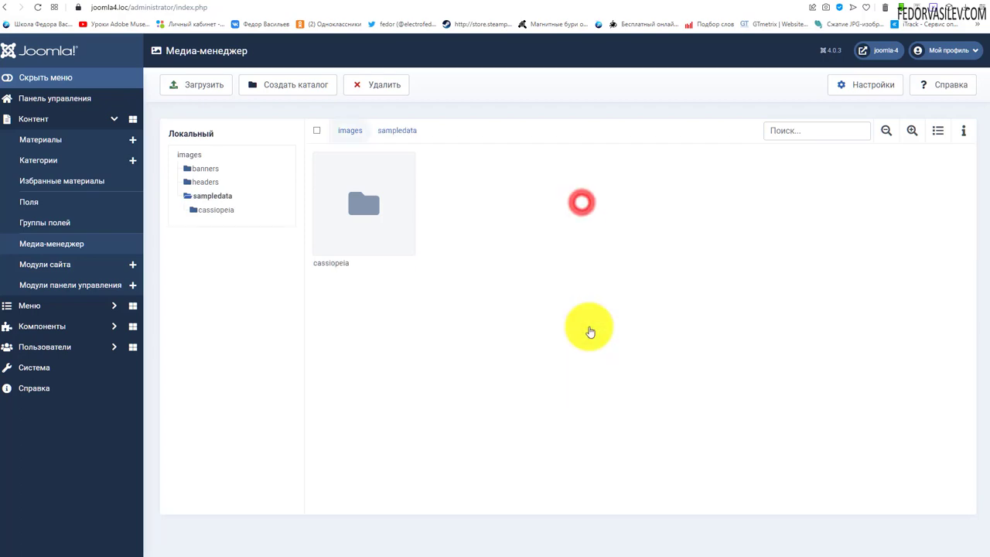
pyautogui.doubleClick(360, 203)
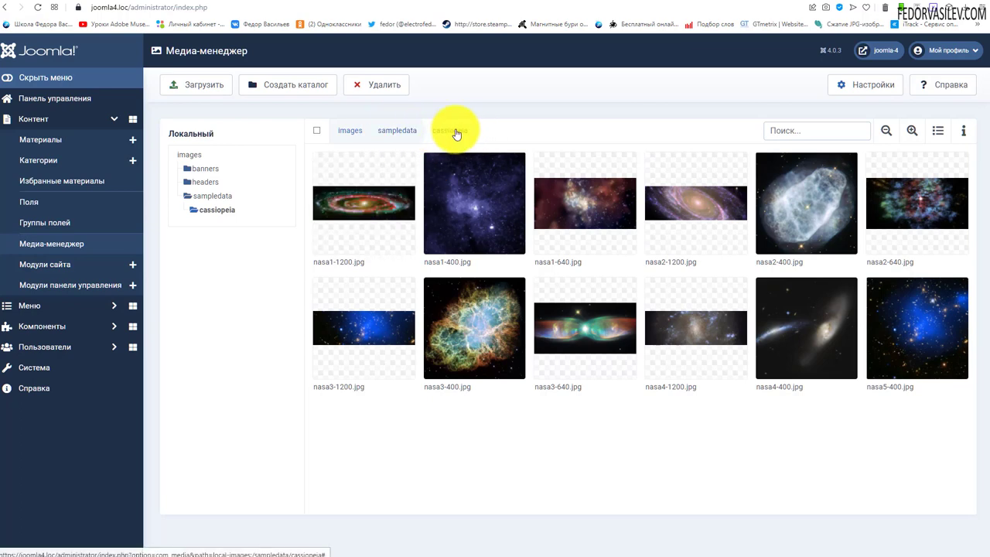
pyautogui.click(349, 130)
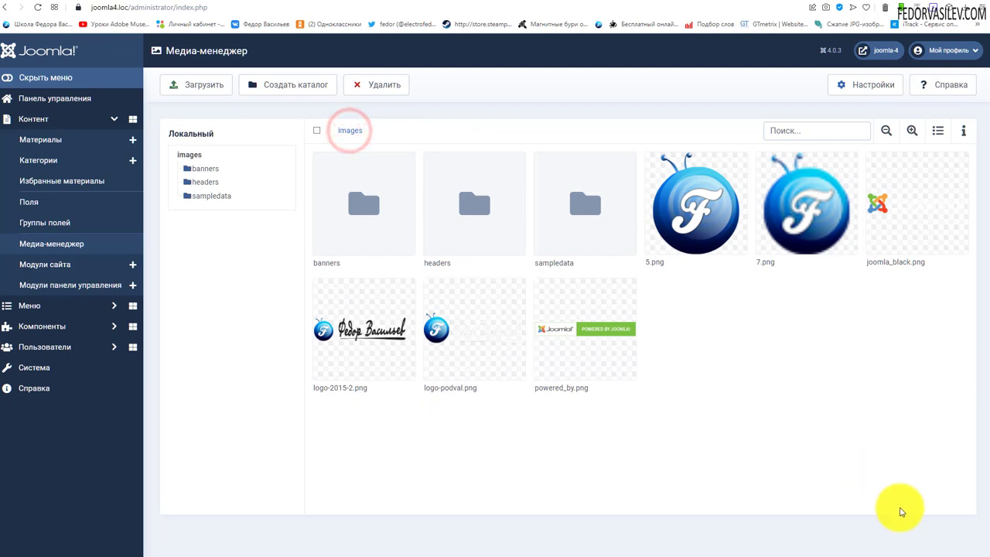
pyautogui.click(354, 129)
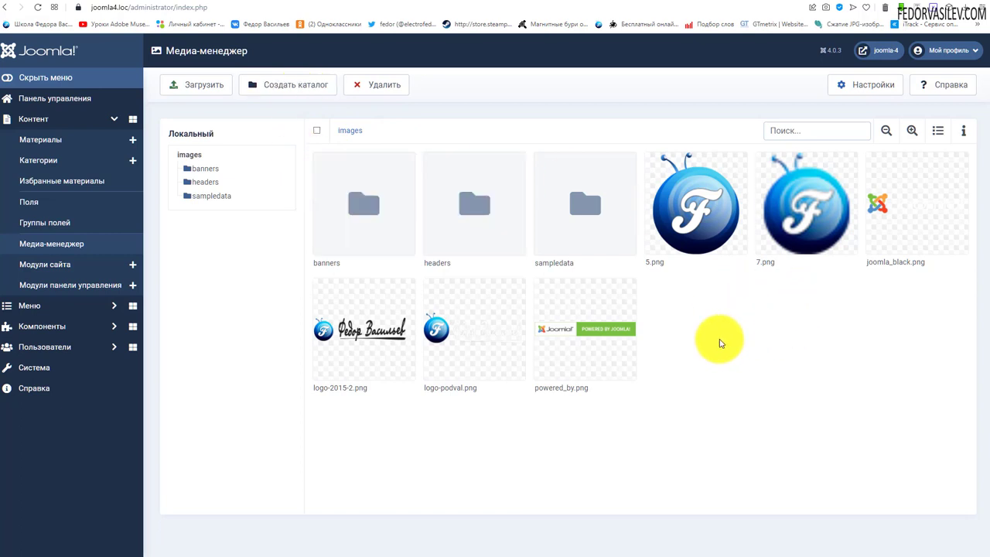
# Create a folder named TEST inside images and open it
pyautogui.click(304, 90)
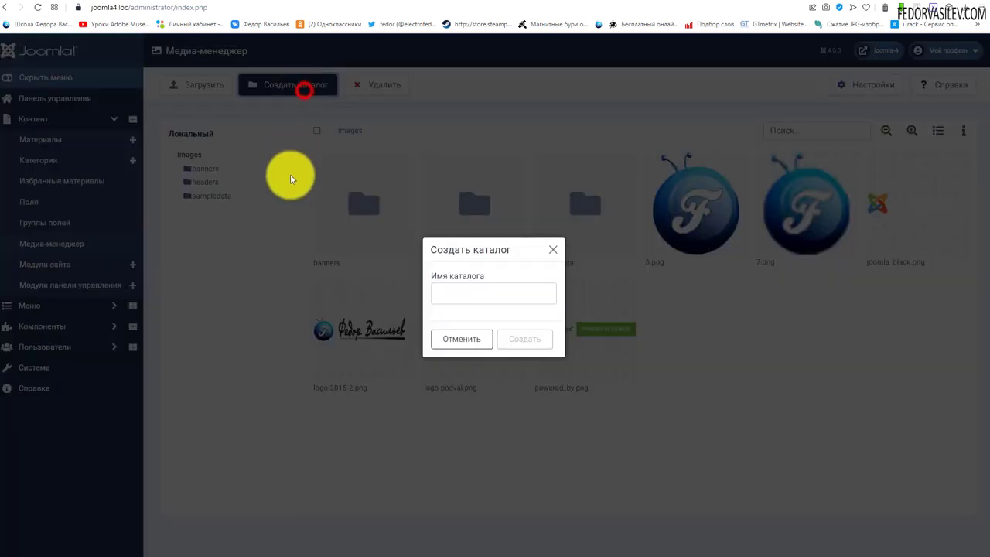
pyautogui.click(480, 299)
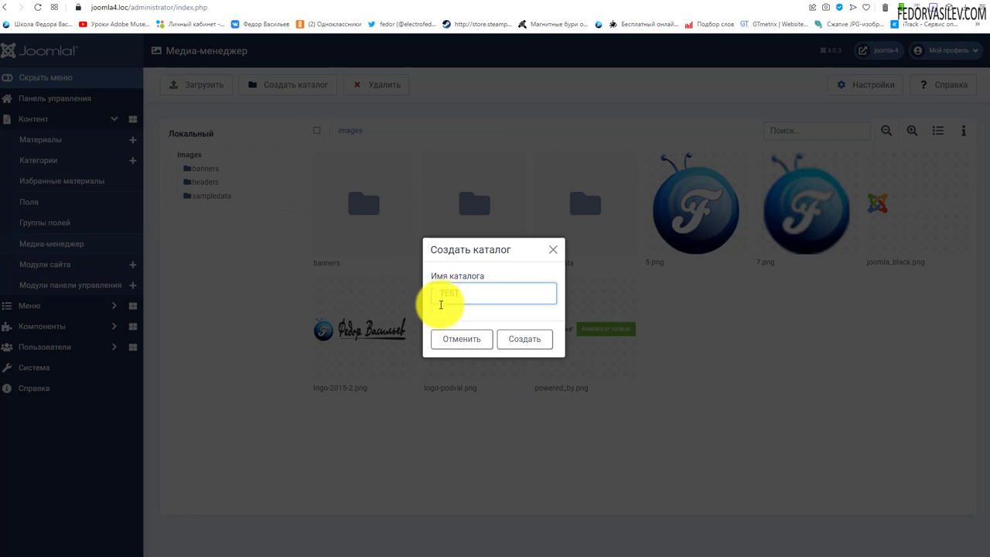
pyautogui.click(534, 338)
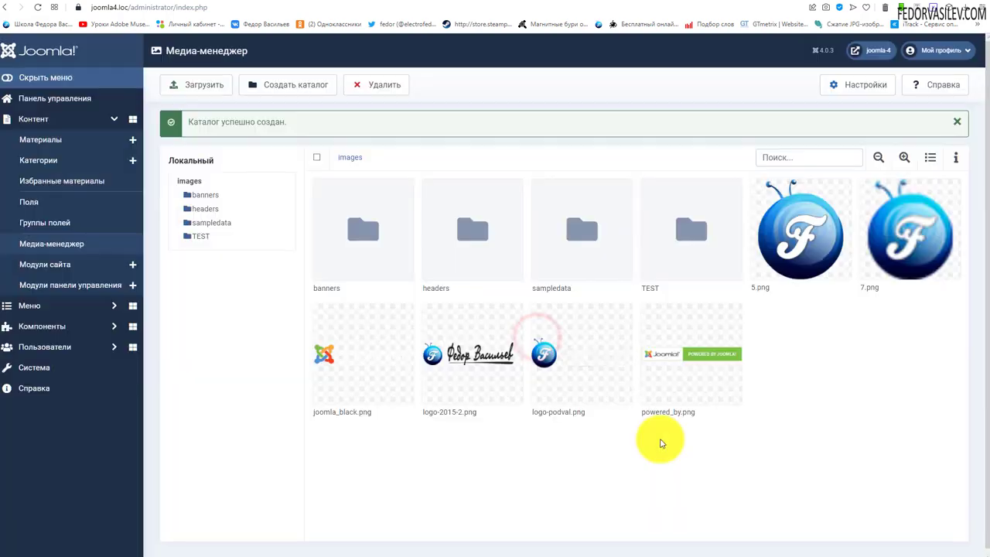
pyautogui.click(688, 230)
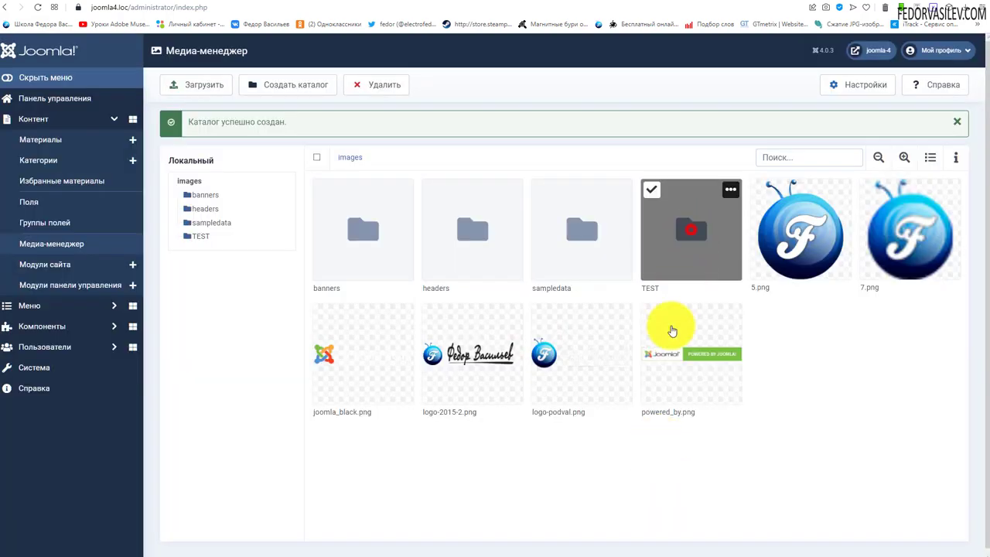
pyautogui.doubleClick(688, 231)
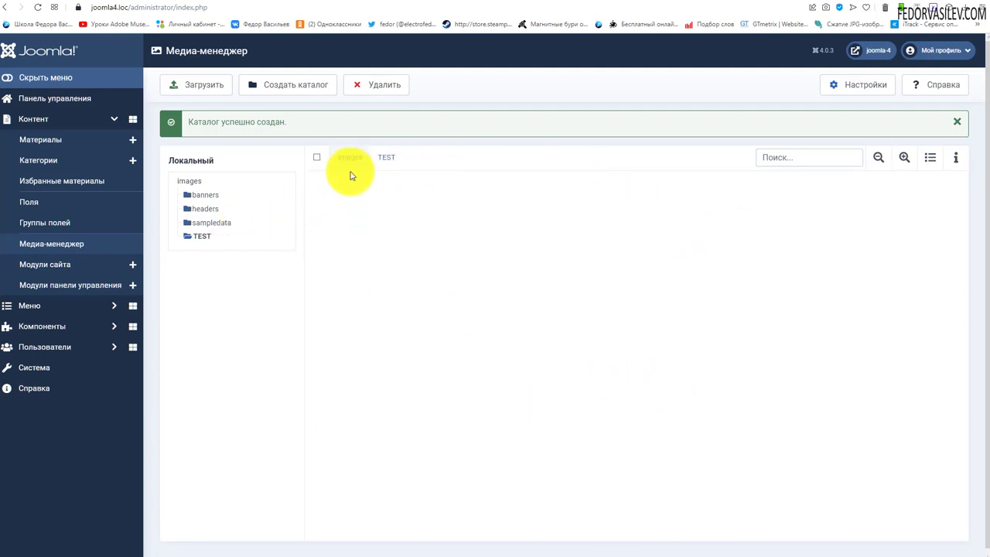
# Upload the owl image 47703.jpg from the local ресурсы folder into the TEST folder
pyautogui.click(199, 86)
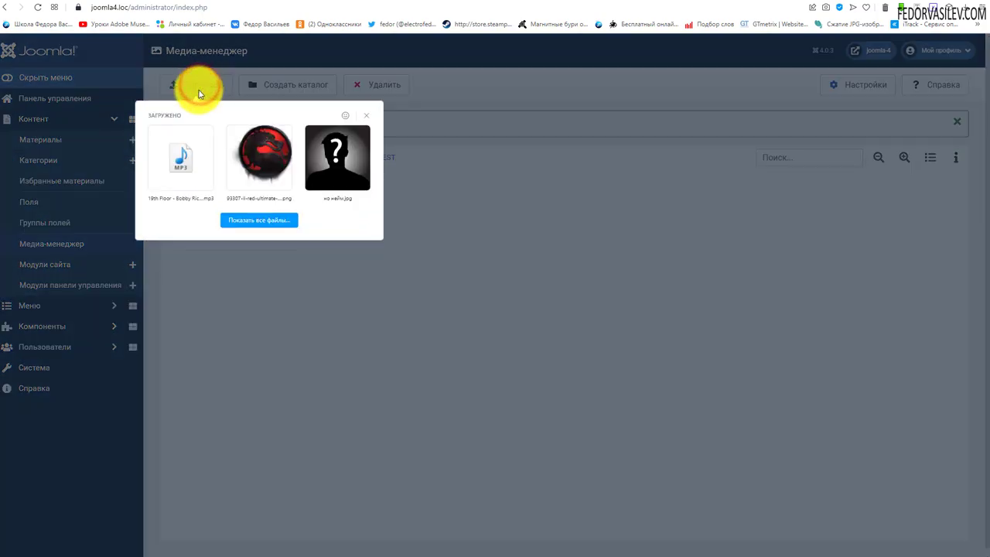
pyautogui.click(260, 221)
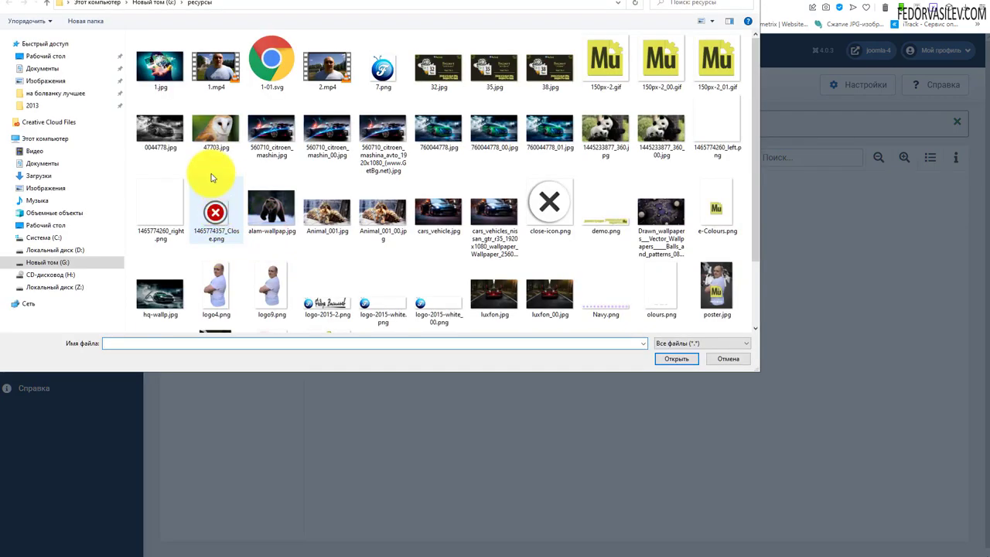
pyautogui.click(214, 139)
pyautogui.click(657, 359)
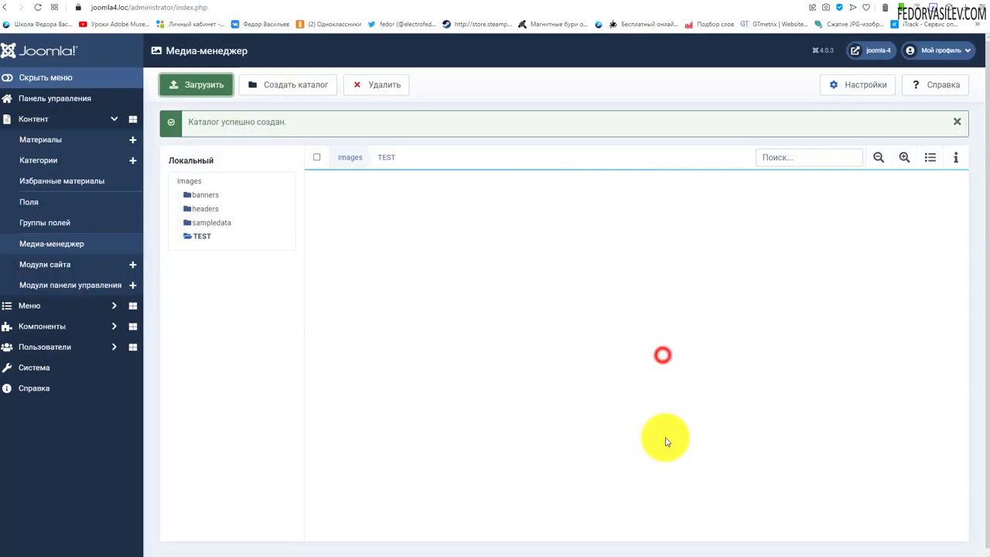
pyautogui.moveTo(329, 299)
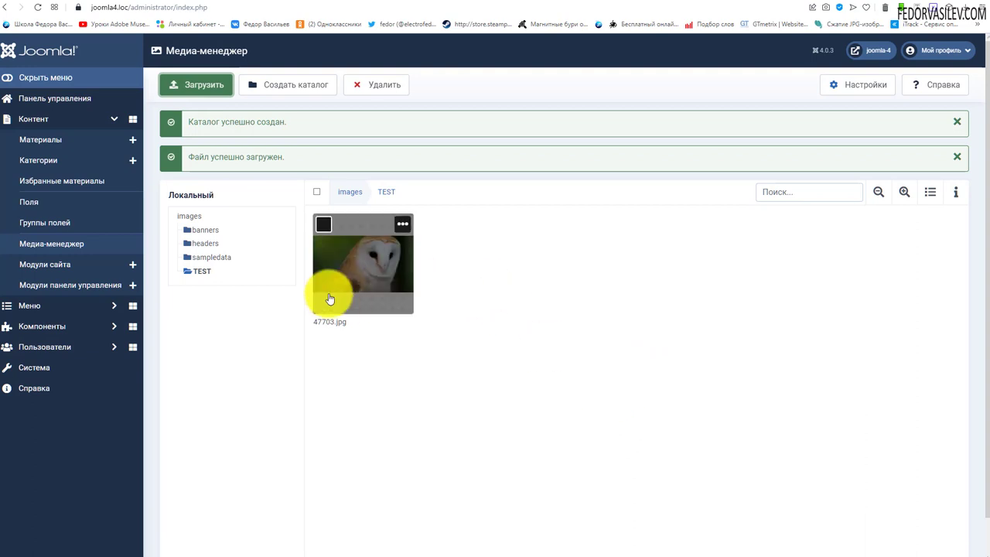
# Select 47703.jpg in the TEST folder, view its enlarged preview and close the preview
pyautogui.click(341, 267)
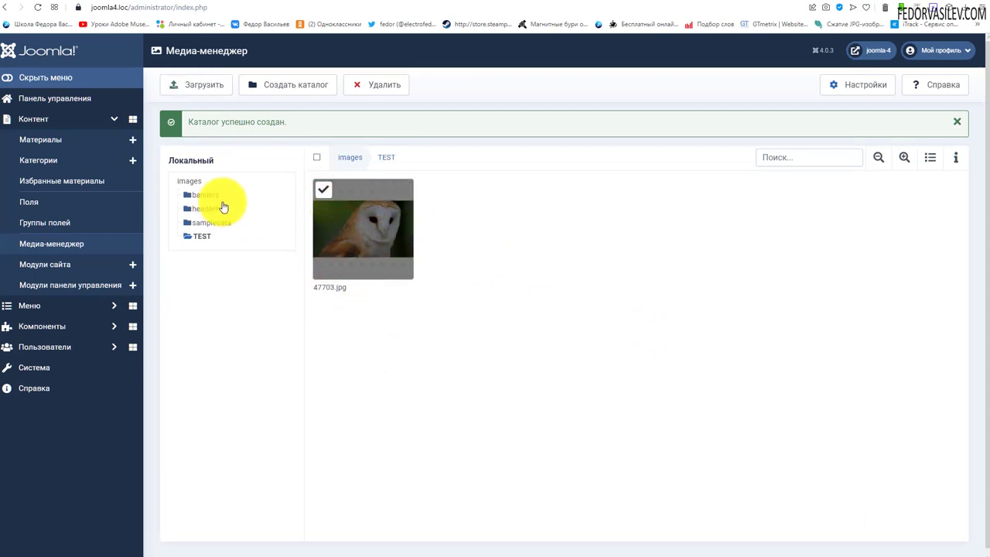
pyautogui.moveTo(391, 221)
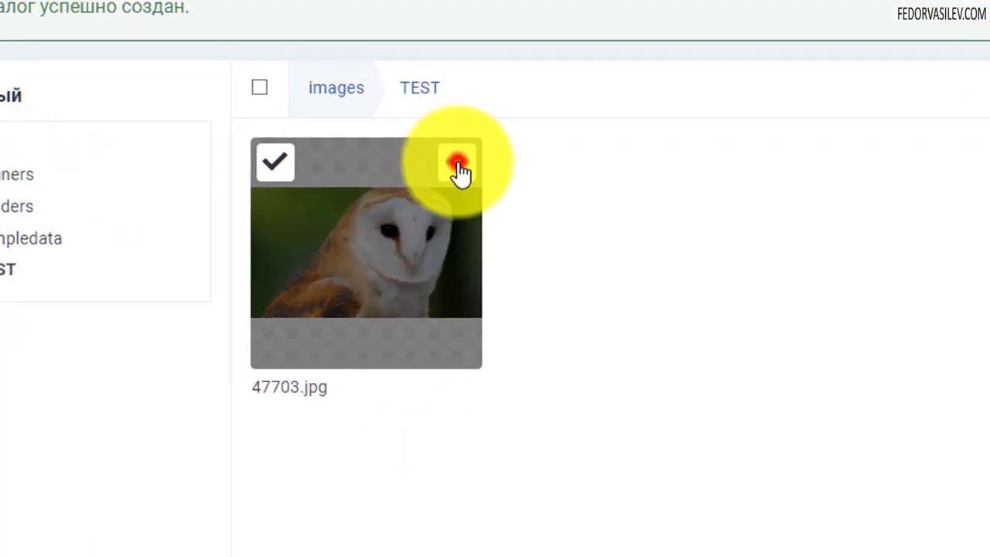
pyautogui.click(457, 164)
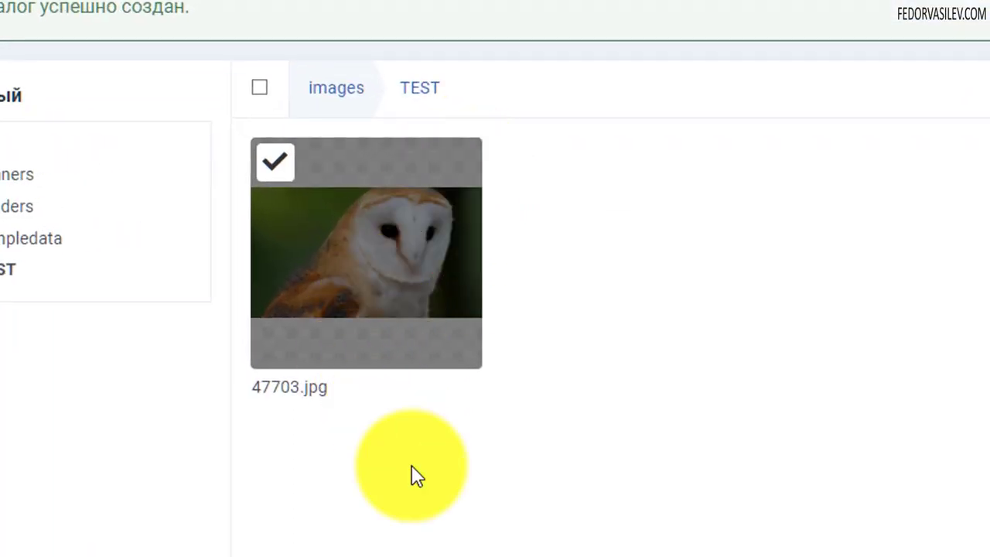
pyautogui.click(456, 160)
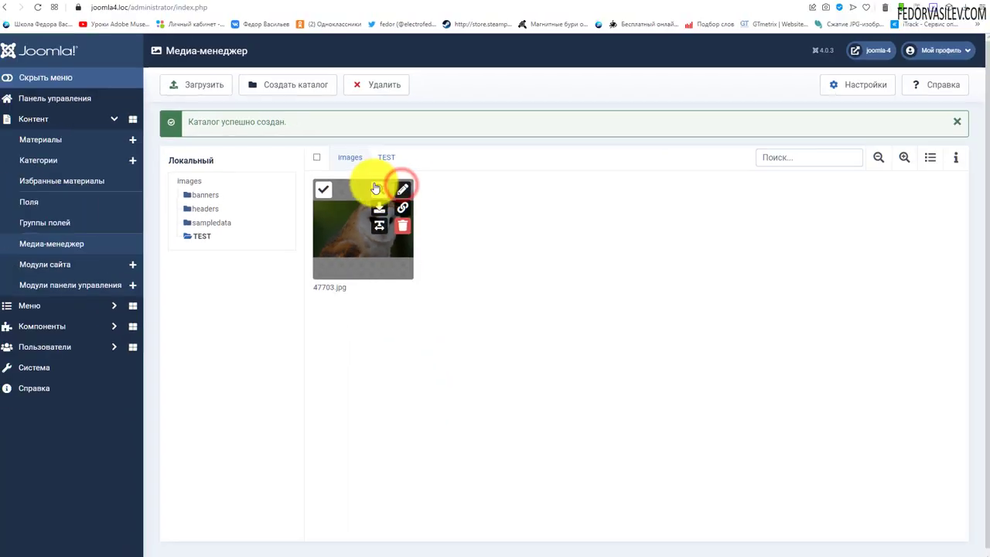
pyautogui.click(375, 187)
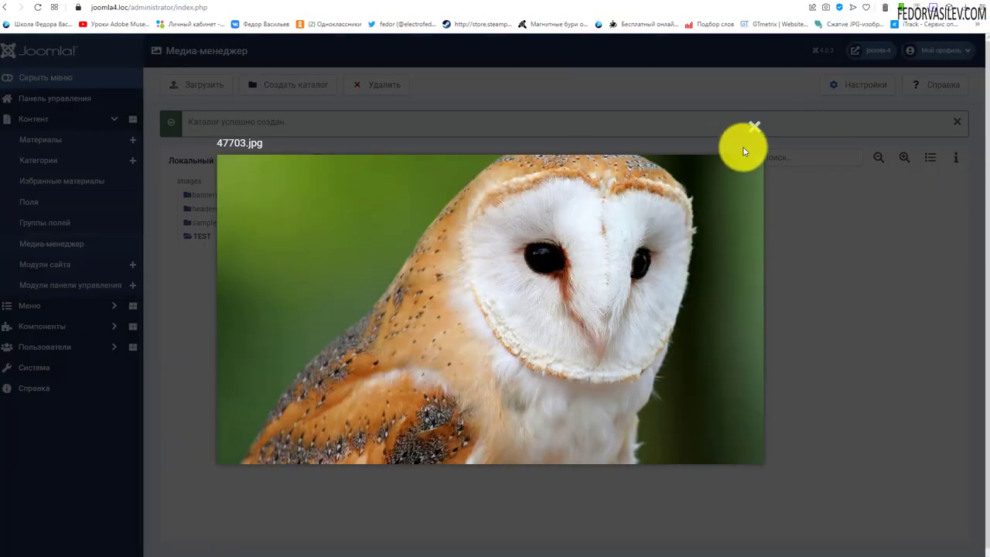
pyautogui.click(642, 264)
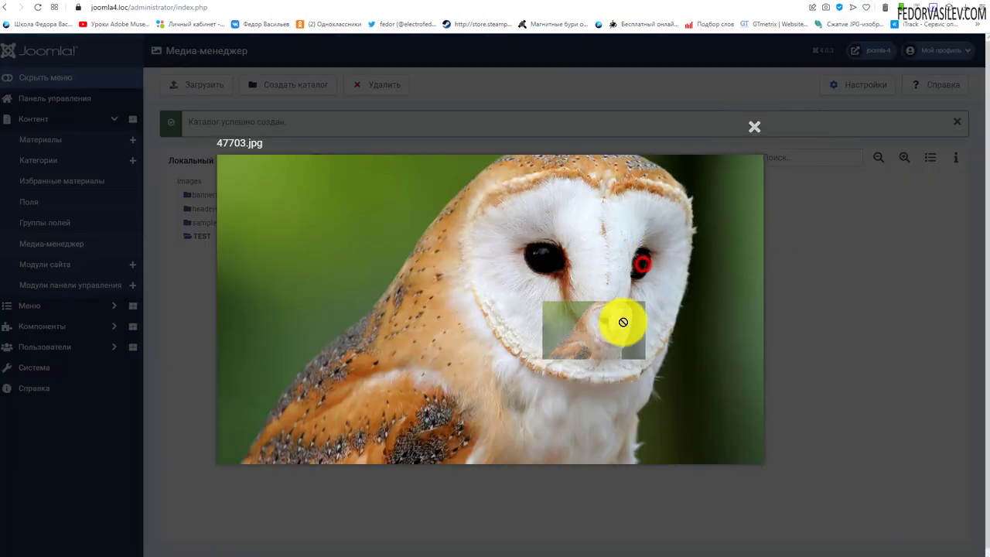
pyautogui.click(755, 128)
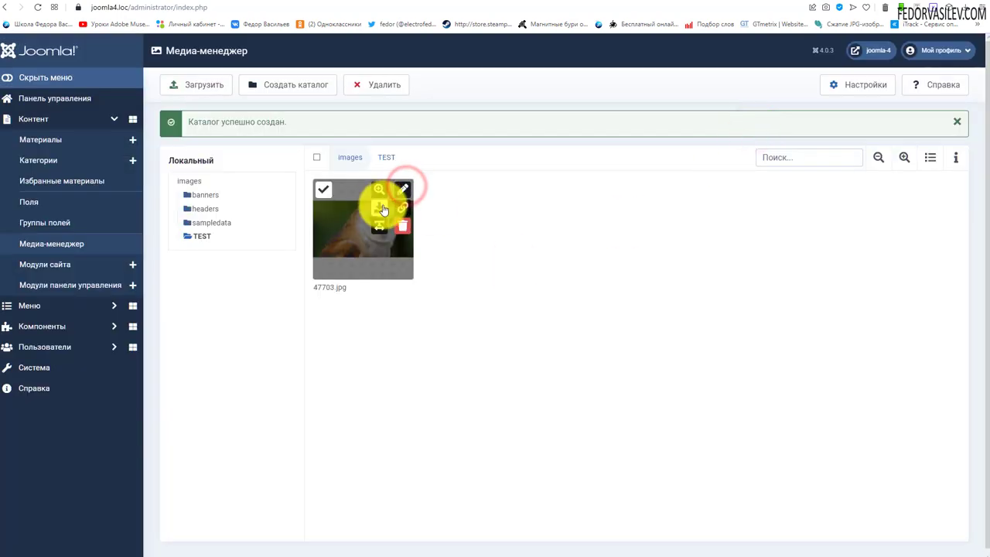
# Look at the download and rename dialogs of 47703.jpg, cancelling each without saving
pyautogui.click(379, 211)
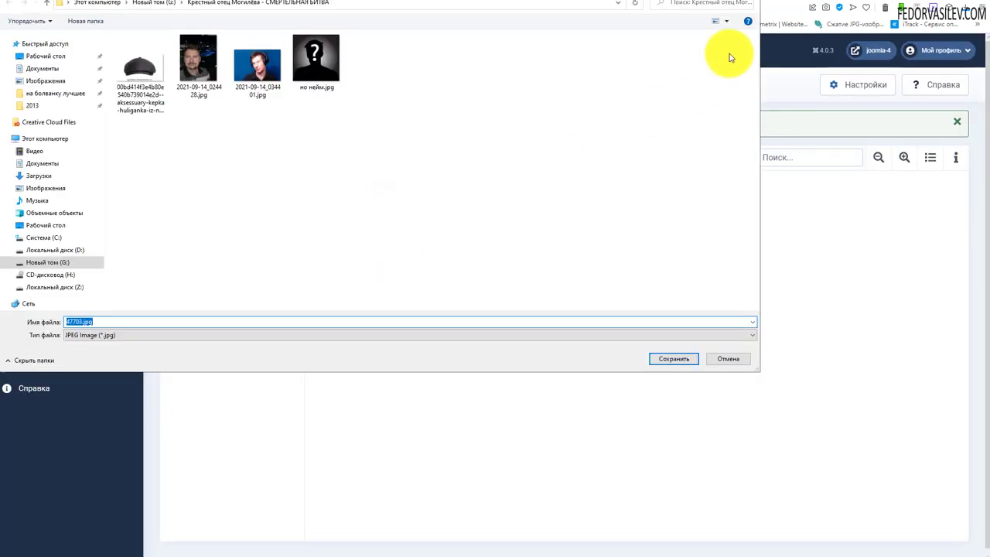
pyautogui.click(756, 3)
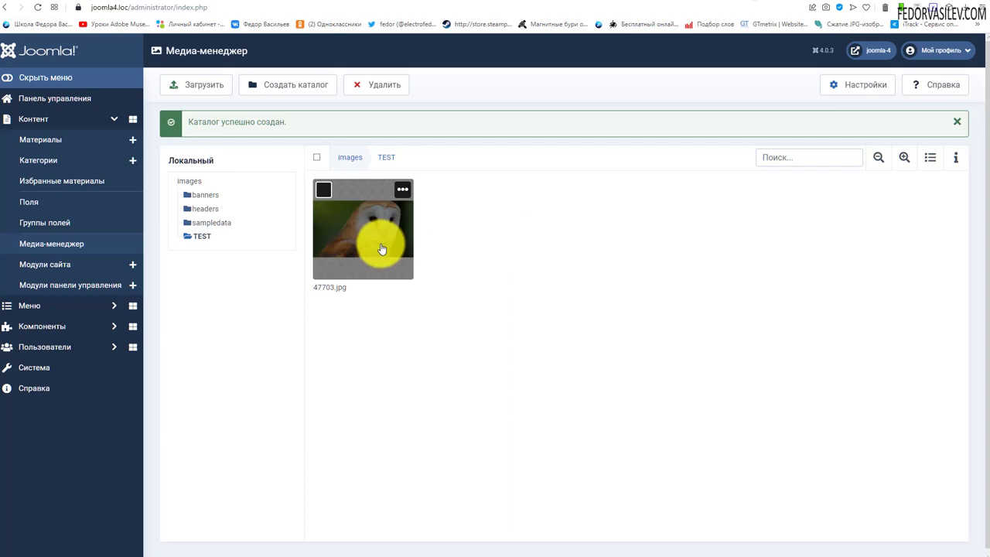
pyautogui.click(398, 192)
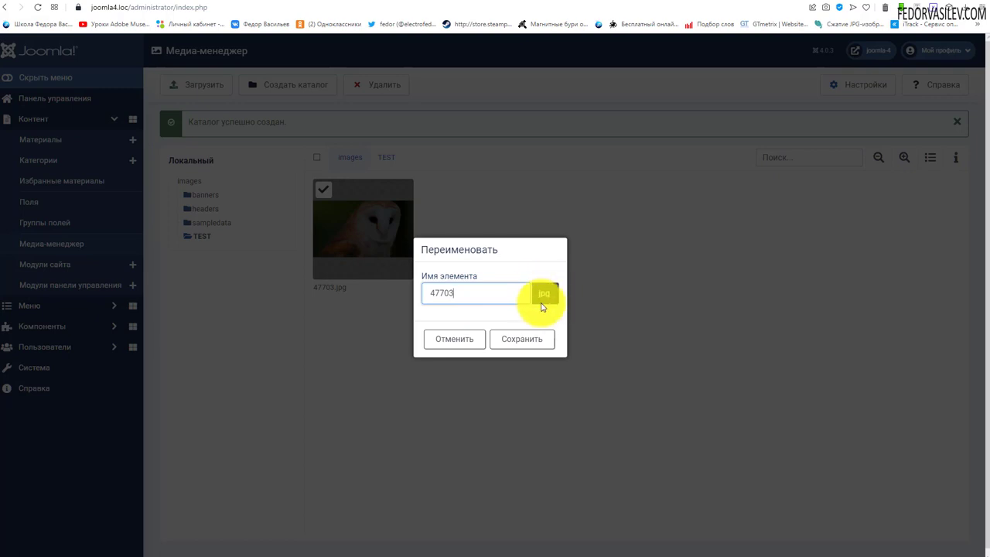
pyautogui.doubleClick(475, 291)
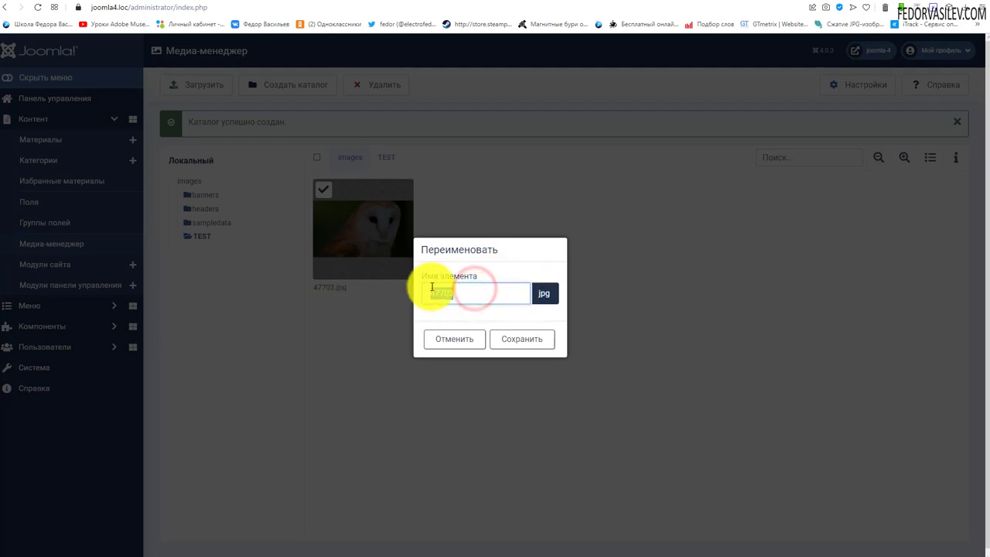
pyautogui.click(454, 338)
# Open 47703.jpg for editing and enter 80 as the image quality for cropping
pyautogui.click(404, 189)
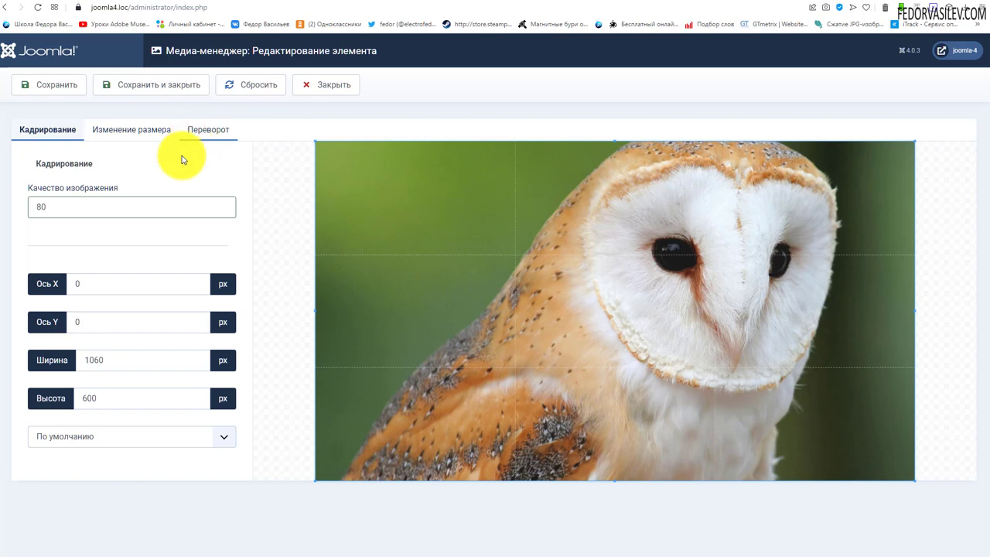
pyautogui.moveTo(66, 208); pyautogui.dragTo(13, 209)
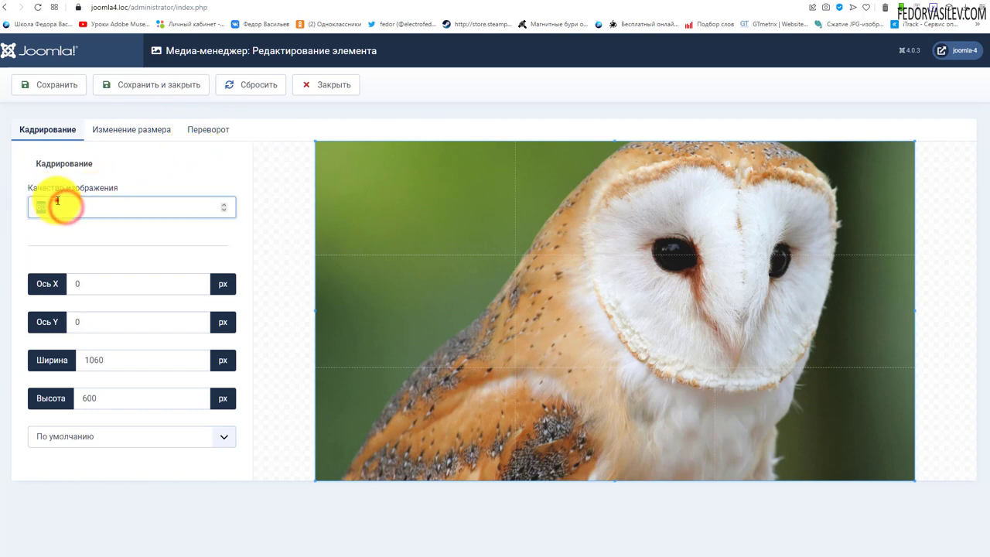
pyautogui.press('BackSpace')
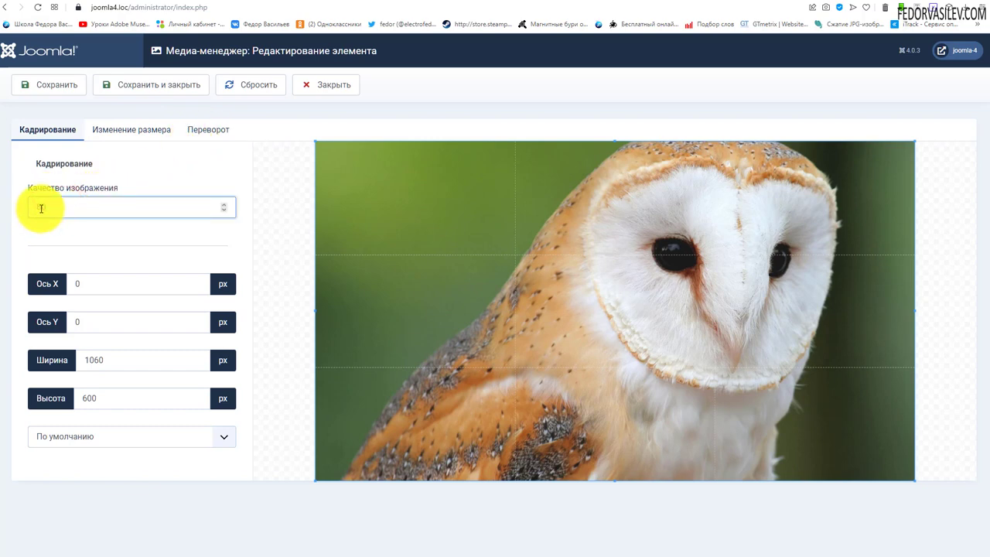
pyautogui.write('80')
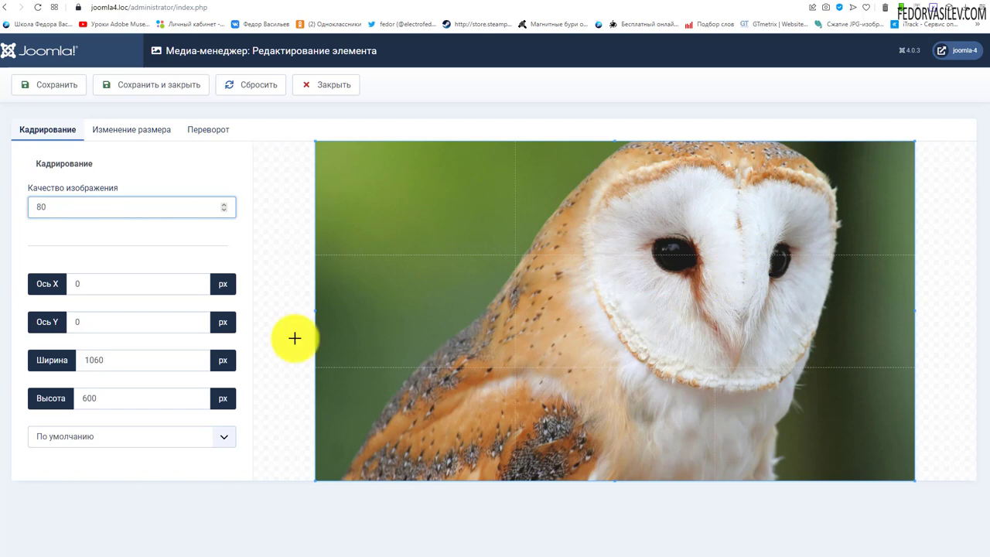
pyautogui.click(38, 205)
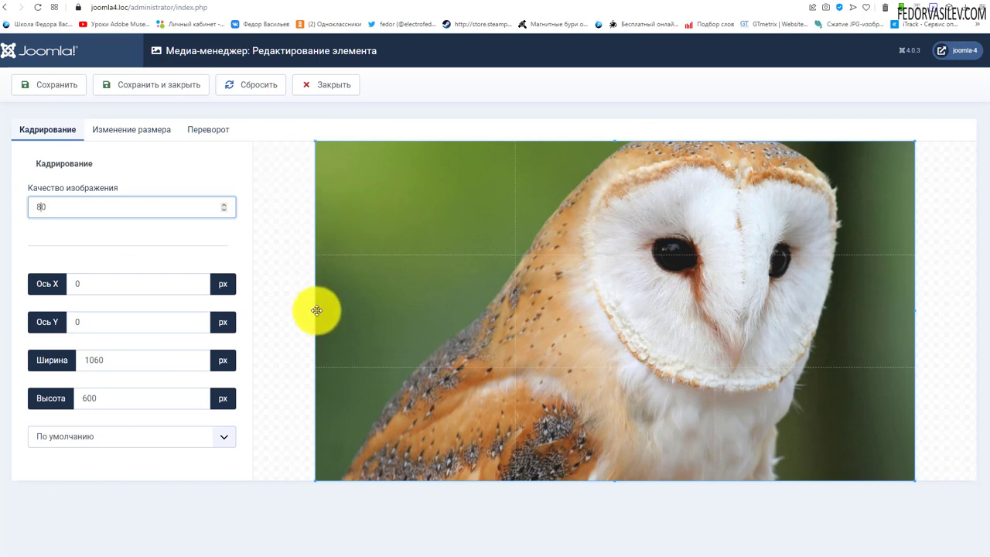
# Shrink the crop frame over the owl image from its edges to about 901 × 510 px
pyautogui.moveTo(314, 308); pyautogui.dragTo(331, 308)
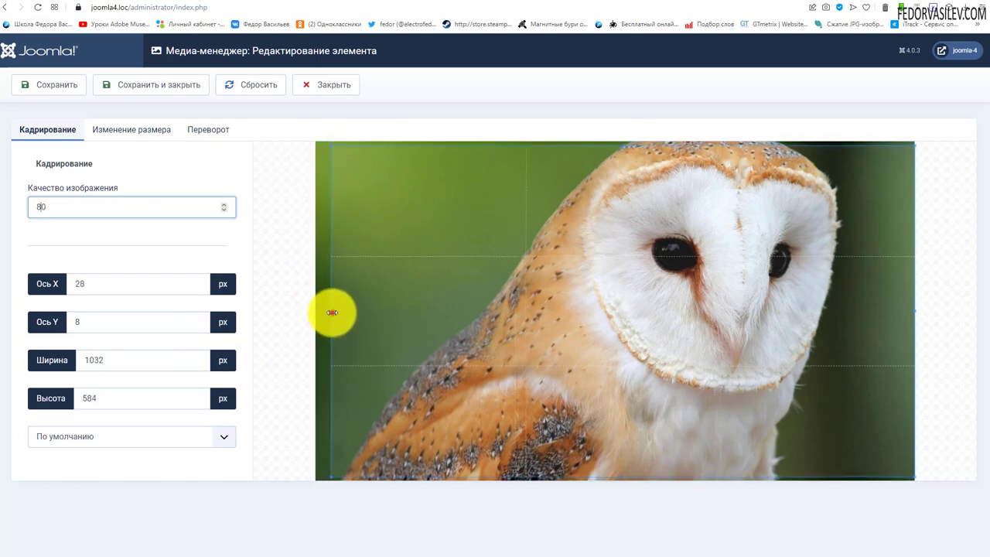
pyautogui.moveTo(331, 313)
pyautogui.mouseDown()
pyautogui.moveTo(327, 250)
pyautogui.moveTo(336, 327)
pyautogui.moveTo(322, 319)
pyautogui.moveTo(336, 256)
pyautogui.moveTo(320, 321)
pyautogui.mouseUp()
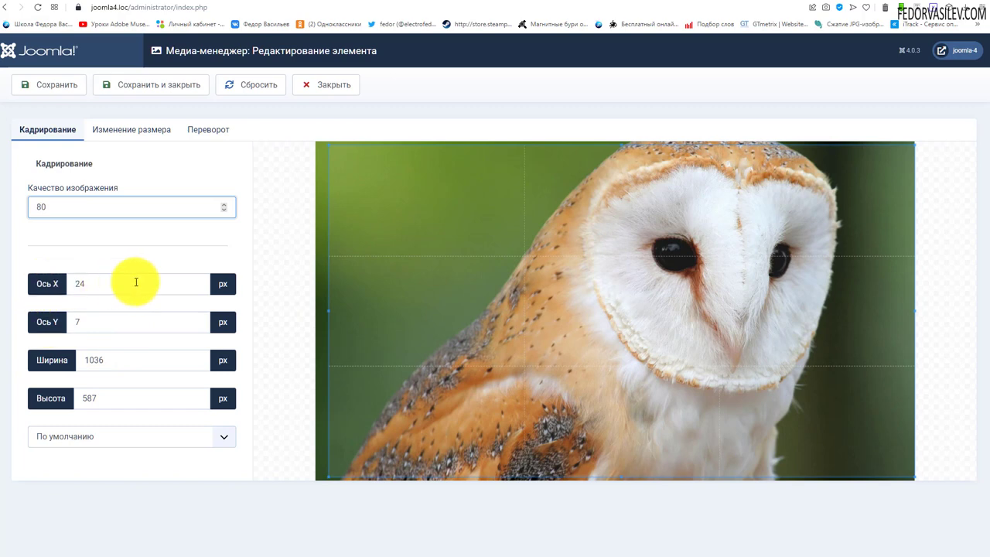
pyautogui.moveTo(608, 479); pyautogui.dragTo(873, 292)
pyautogui.moveTo(868, 228); pyautogui.dragTo(874, 296)
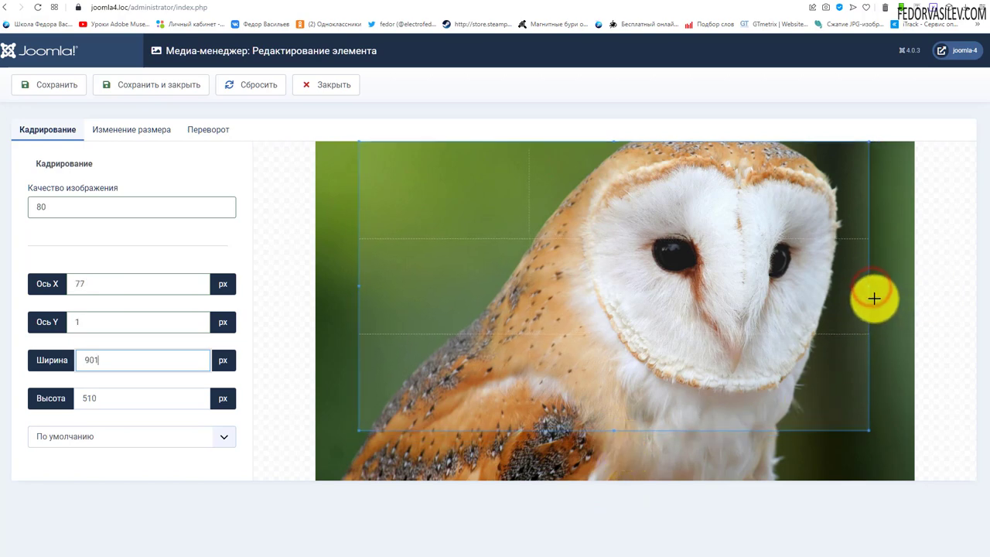
# Reduce the crop frame to about 618 × 350 px, move it around the owl image, and enlarge it to about 1055 × 597 px
pyautogui.moveTo(617, 141); pyautogui.dragTo(667, 258)
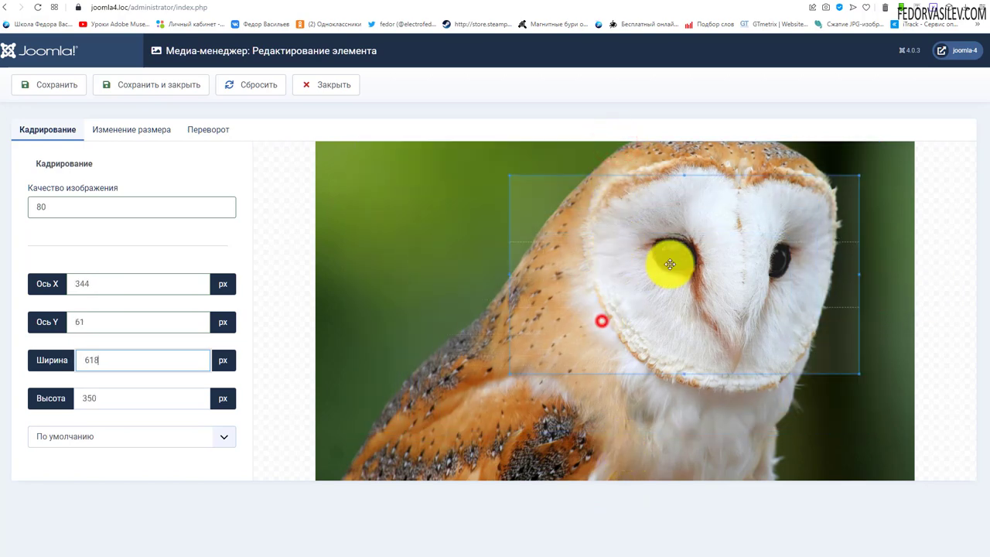
pyautogui.moveTo(668, 320)
pyautogui.mouseDown()
pyautogui.moveTo(703, 300)
pyautogui.moveTo(667, 287)
pyautogui.moveTo(706, 270)
pyautogui.moveTo(667, 311)
pyautogui.mouseUp()
pyautogui.moveTo(726, 287); pyautogui.dragTo(515, 241)
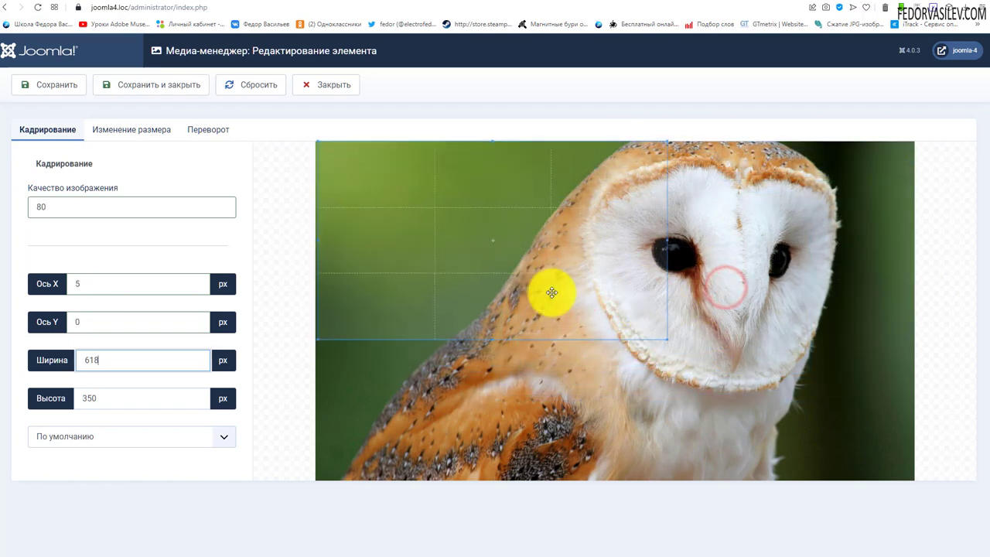
pyautogui.moveTo(669, 340); pyautogui.dragTo(928, 502)
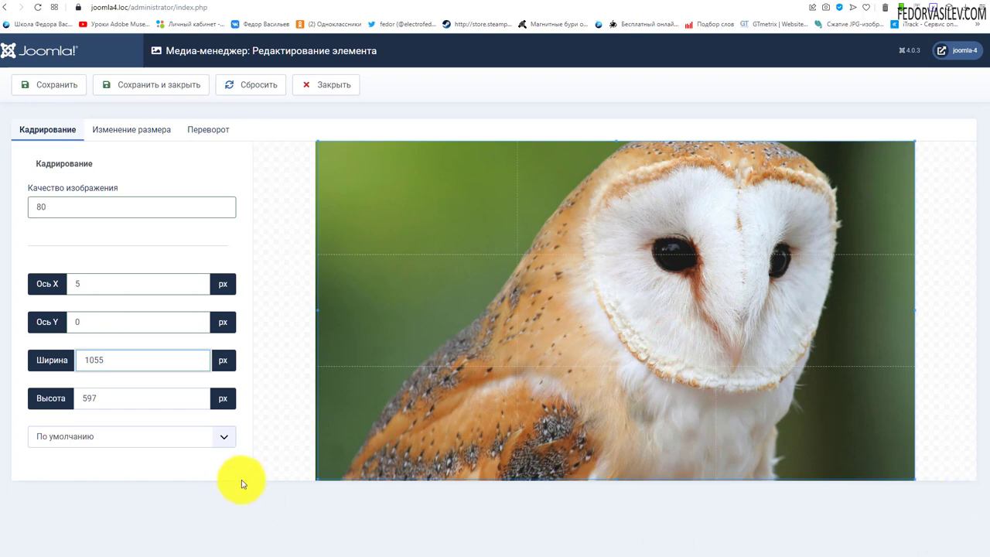
# Try the crop aspect ratios Нет, 5:4 and 4:3, and return the ratio to По умолчанию
pyautogui.click(159, 434)
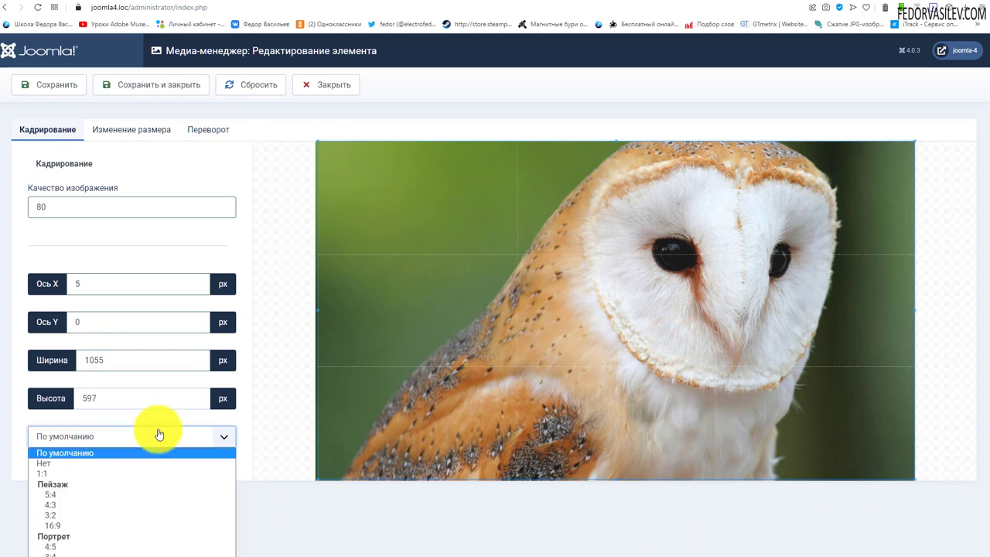
pyautogui.click(71, 464)
pyautogui.click(75, 443)
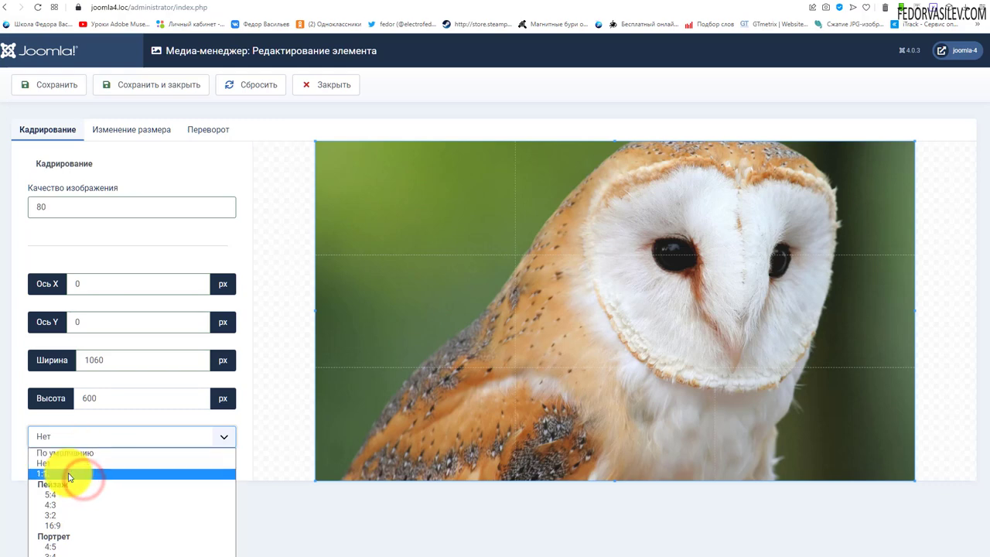
pyautogui.click(75, 492)
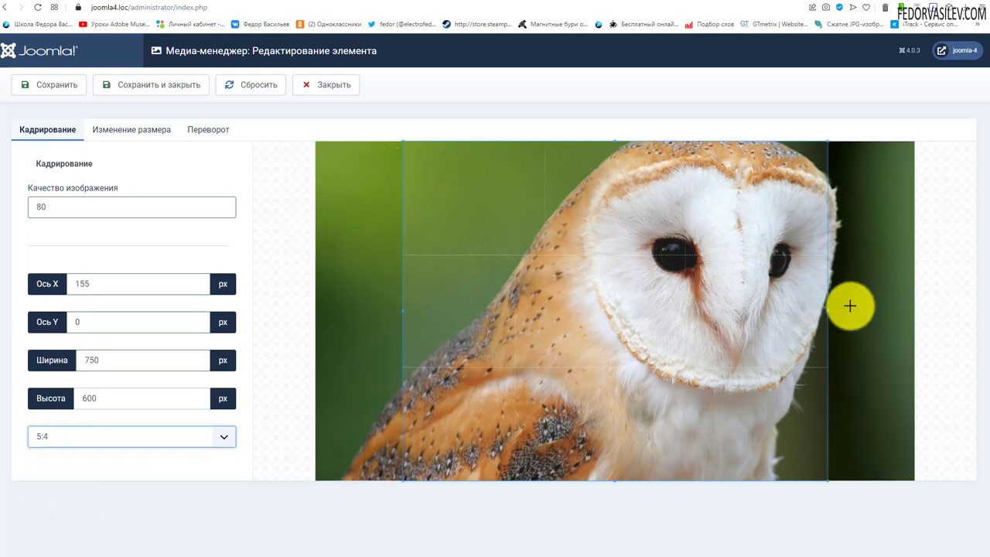
pyautogui.click(92, 439)
pyautogui.click(70, 509)
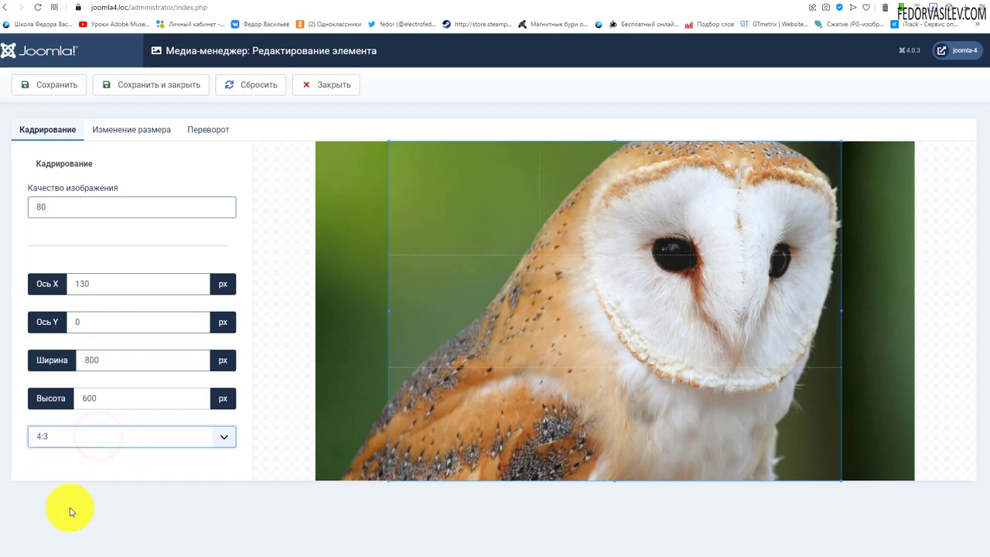
pyautogui.click(72, 441)
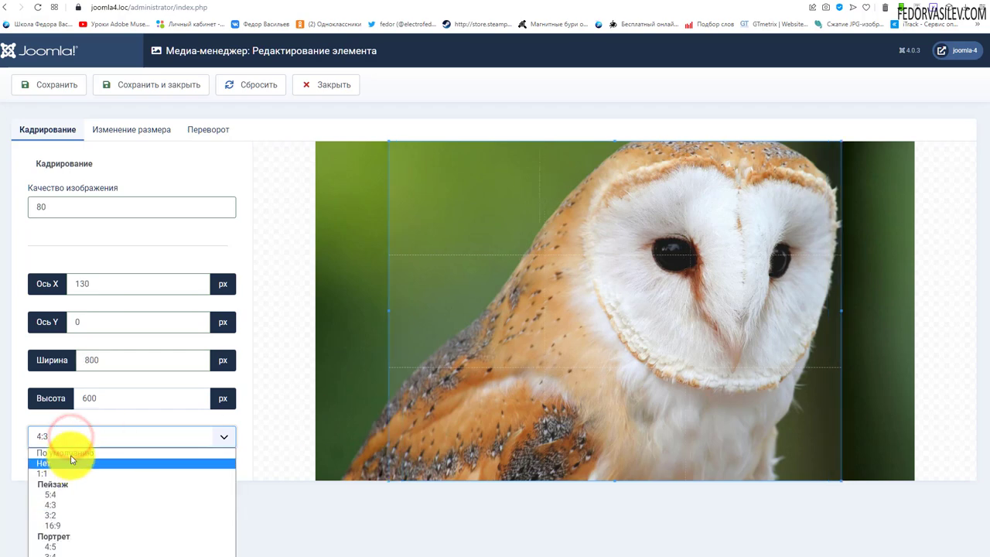
pyautogui.click(69, 453)
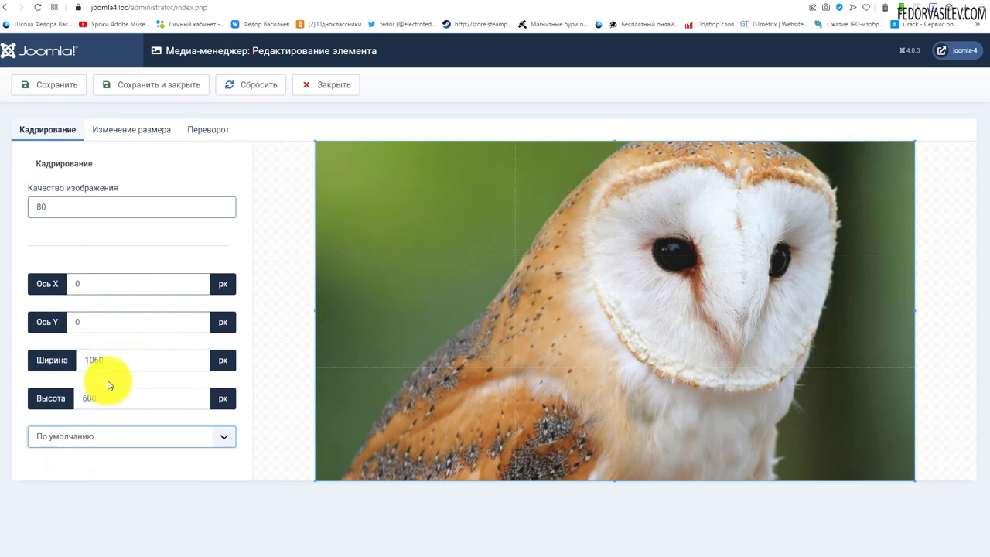
# Try the 4:3 crop ratio again, reset the crop frame to the full image and save the image
pyautogui.click(96, 436)
pyautogui.click(98, 448)
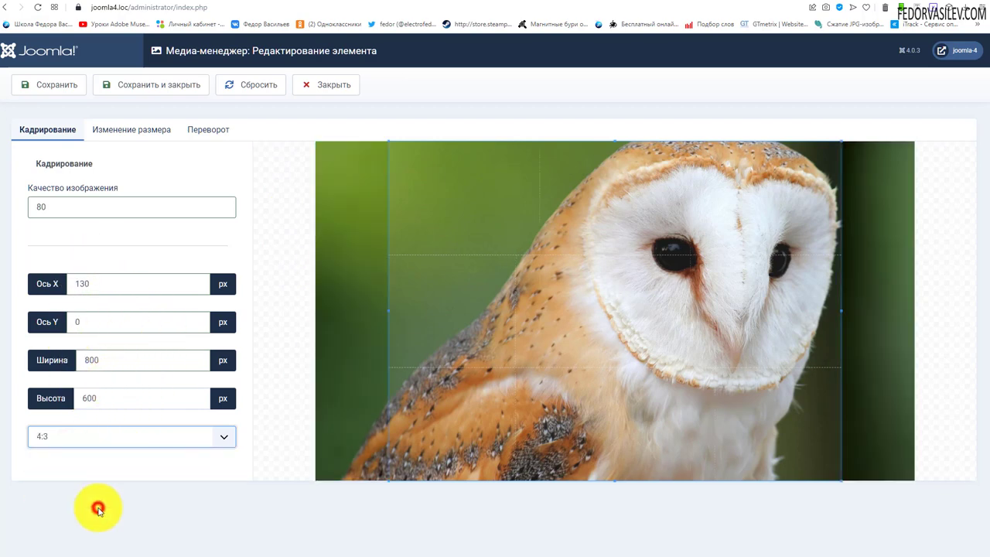
pyautogui.click(239, 98)
pyautogui.click(60, 84)
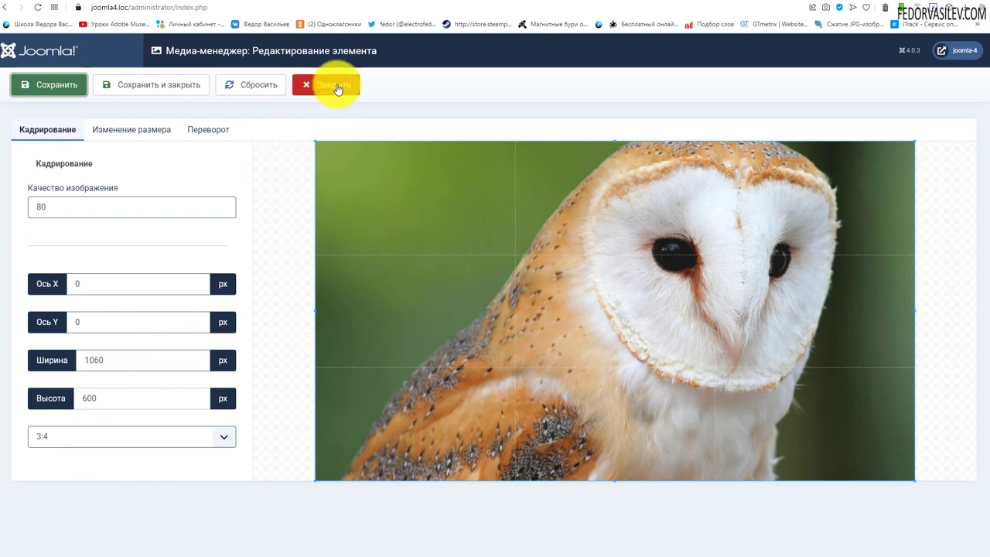
# Resize the owl image proportionally to a width of 706 px by lowering its height
pyautogui.click(109, 129)
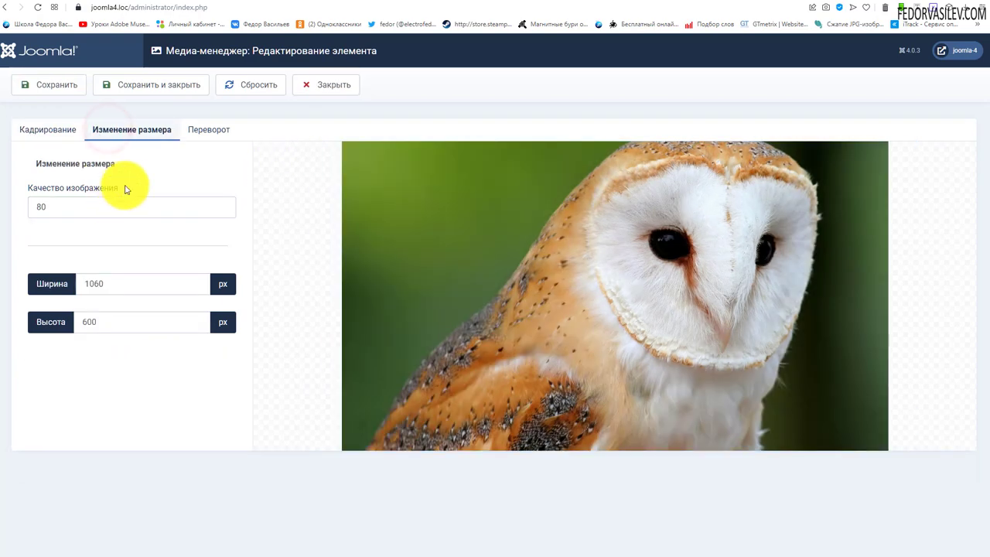
pyautogui.click(78, 207)
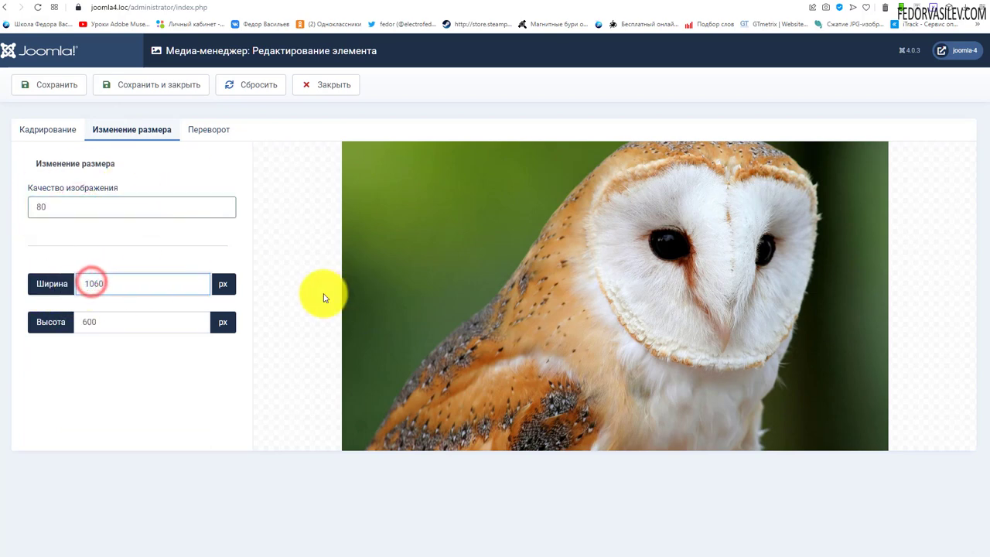
pyautogui.click(371, 256)
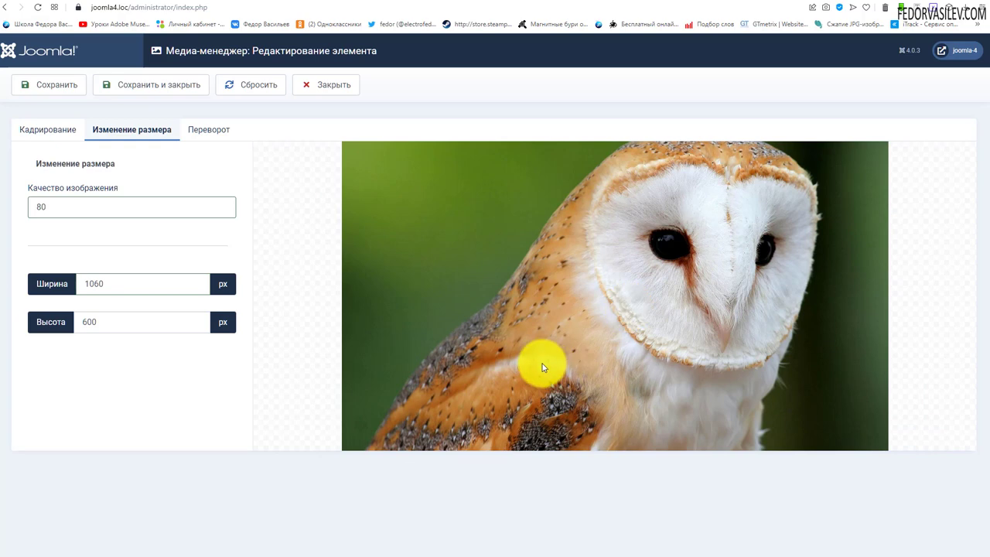
pyautogui.click(80, 321)
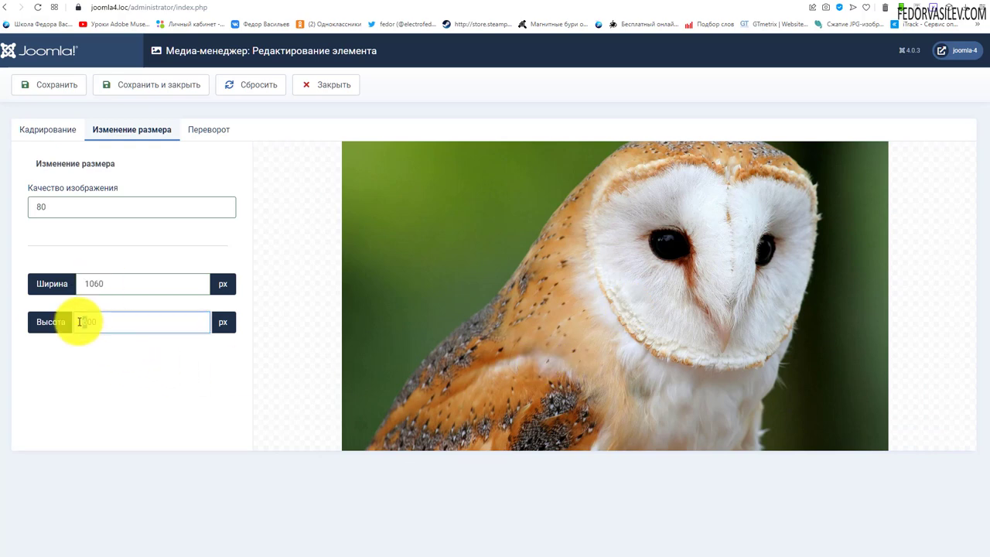
pyautogui.press('Return')
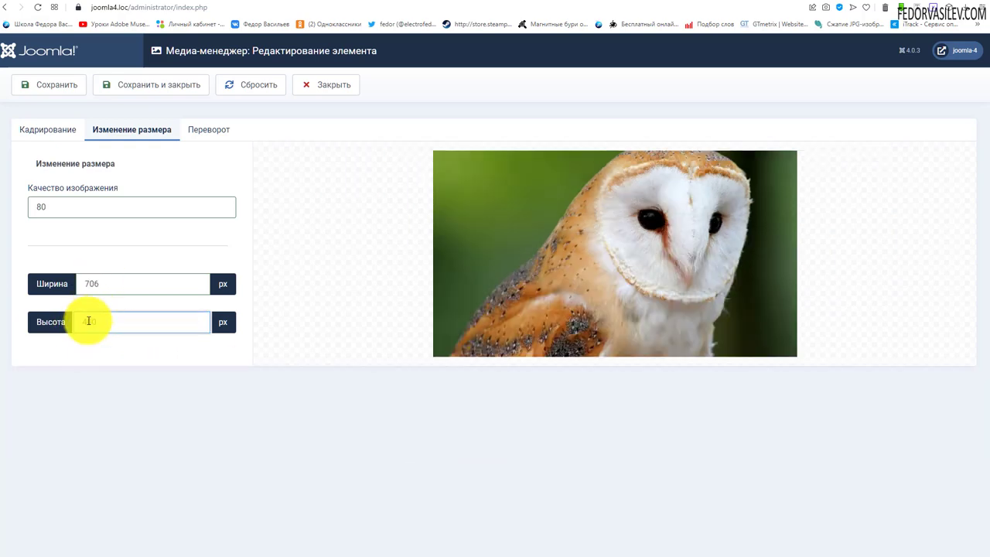
# Reset the owl image's size, try a height of 300 px, and reset the image again
pyautogui.click(267, 84)
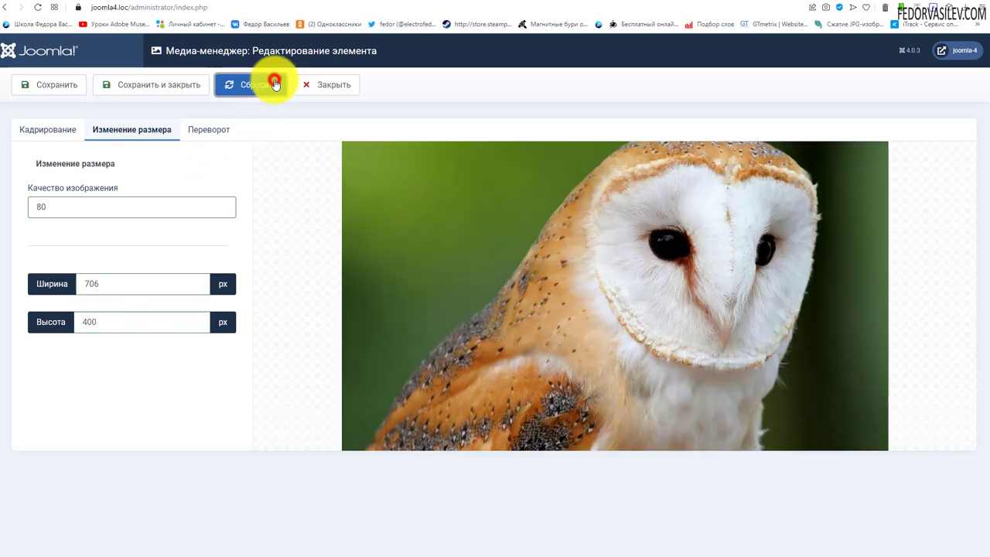
pyautogui.click(89, 322)
pyautogui.write('300')
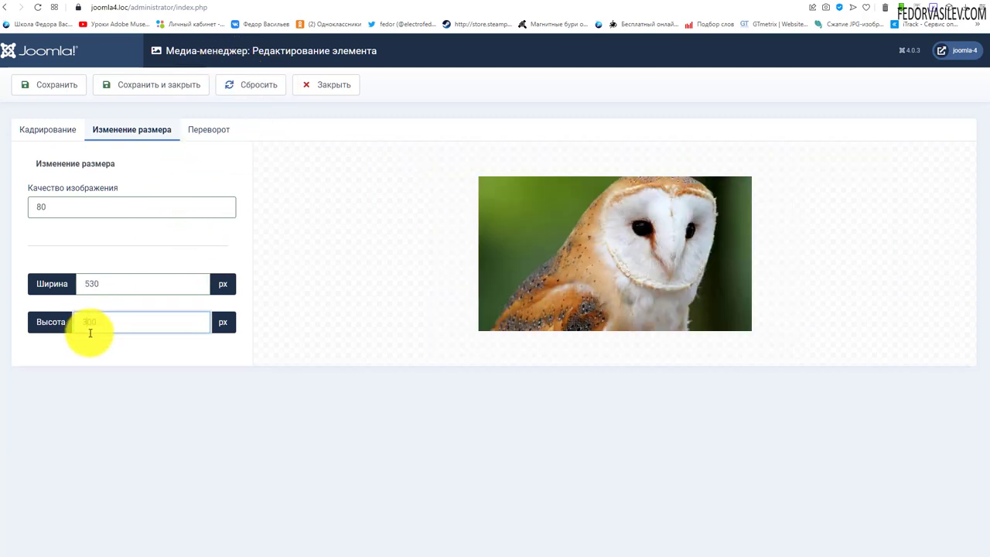
pyautogui.doubleClick(102, 286)
pyautogui.click(239, 90)
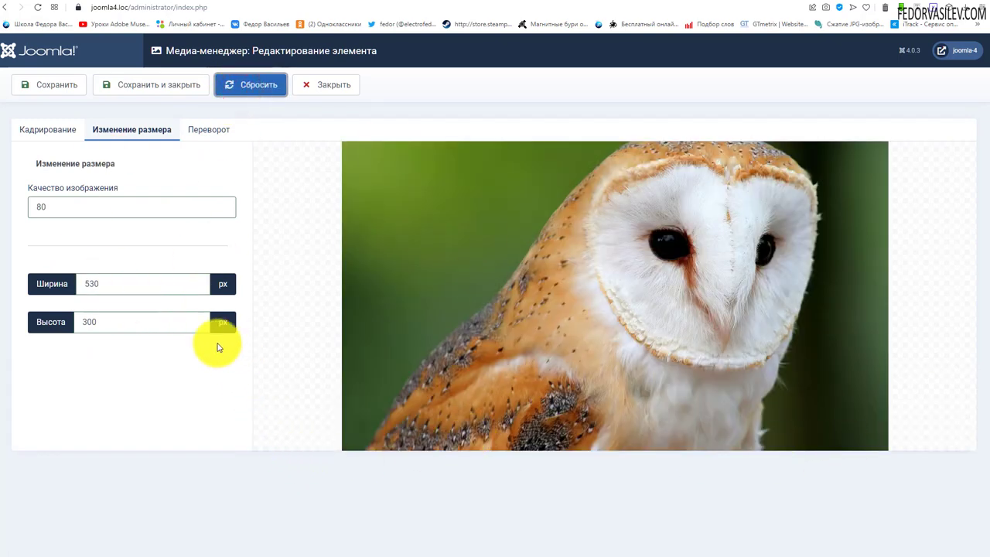
# Try rotating the owl image with the angle presets 270, 180, 90 and 0, and reset the image
pyautogui.click(214, 135)
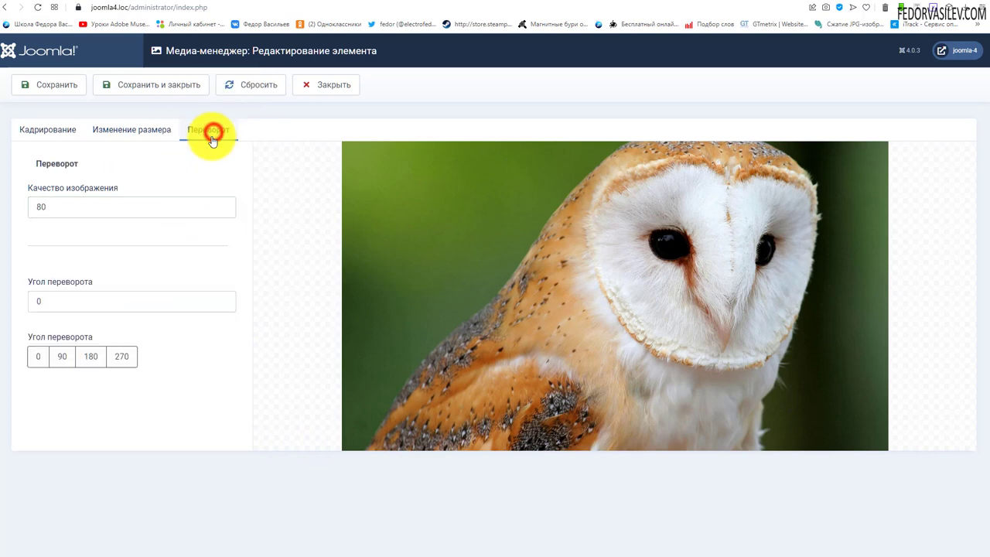
pyautogui.click(119, 358)
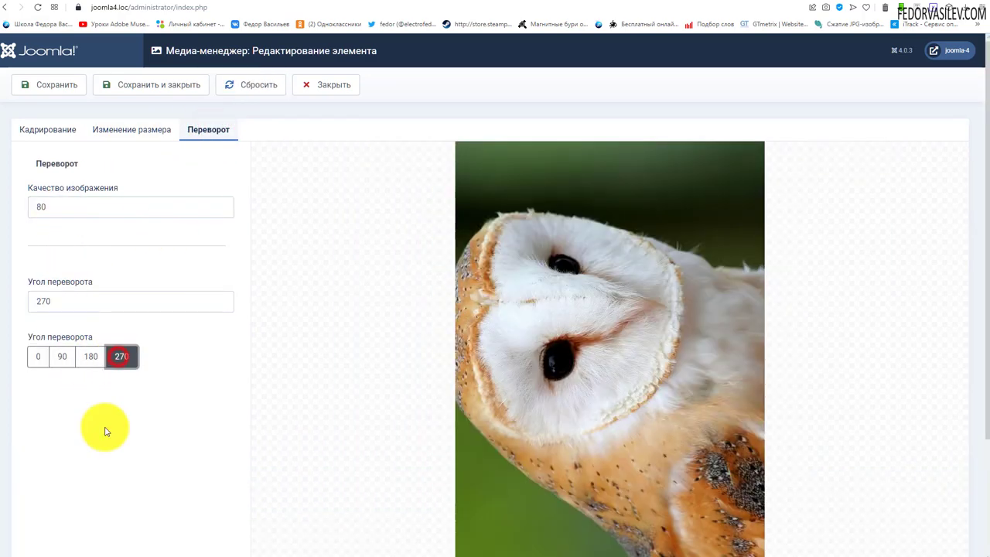
pyautogui.click(91, 360)
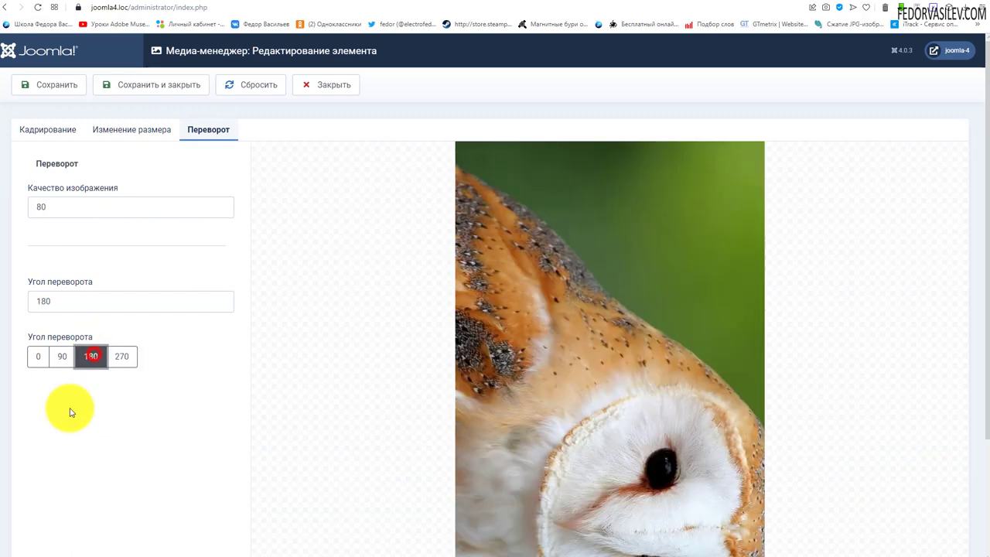
pyautogui.click(51, 366)
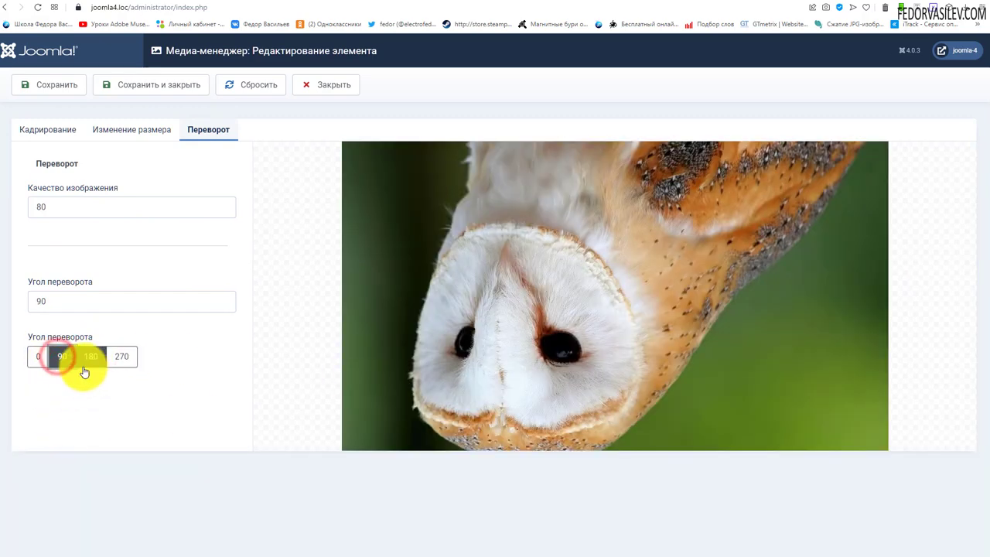
pyautogui.click(38, 357)
pyautogui.click(229, 85)
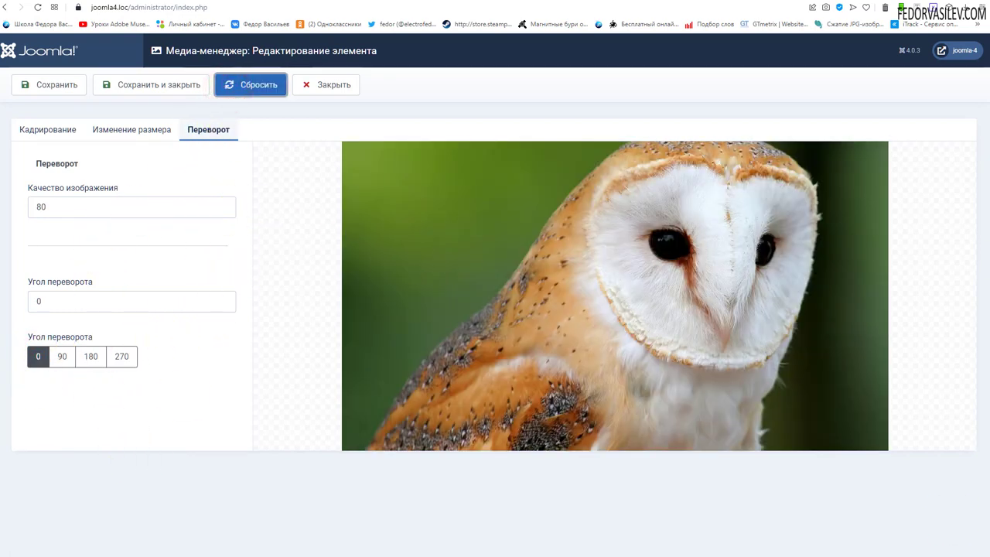
# Rotate the owl image with the 90 angle preset, save it and close the editor
pyautogui.click(99, 441)
pyautogui.click(62, 362)
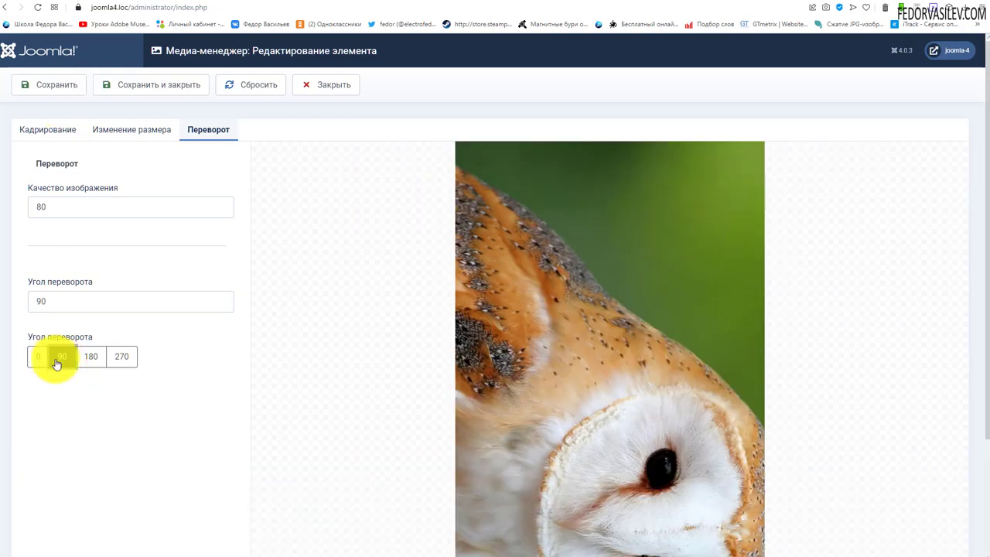
pyautogui.click(135, 90)
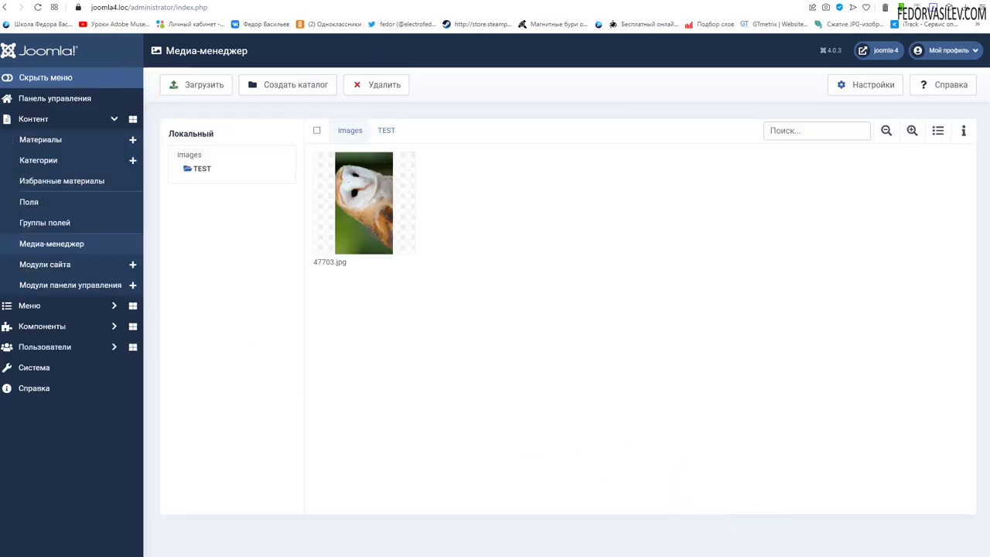
# Preview the rotated image 47703.jpg at full size and close the preview
pyautogui.click(363, 202)
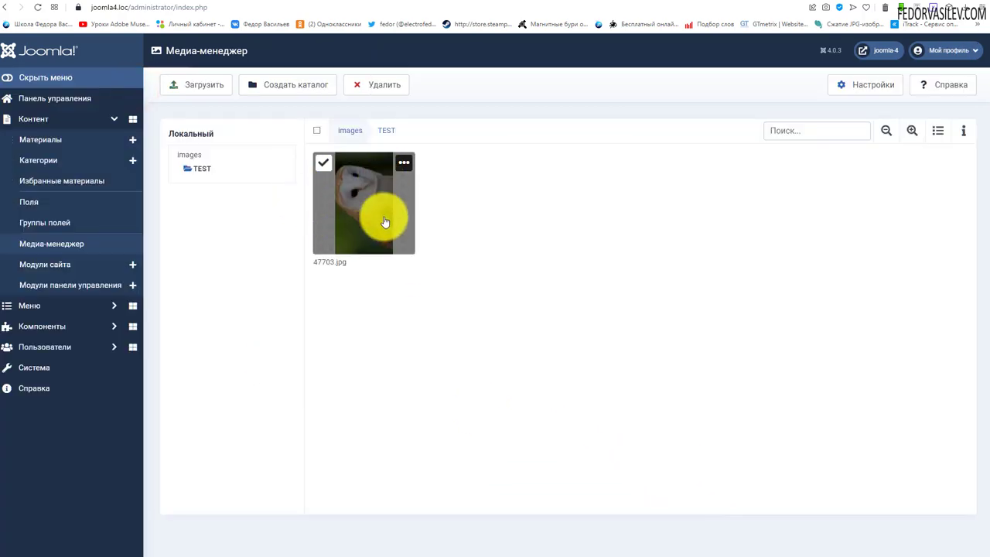
pyautogui.click(324, 163)
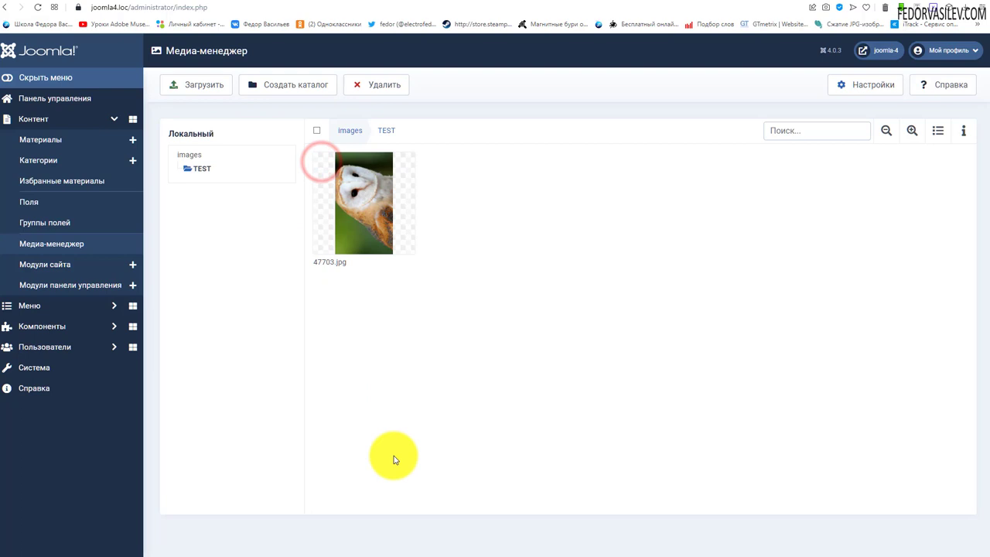
pyautogui.click(361, 196)
pyautogui.click(380, 163)
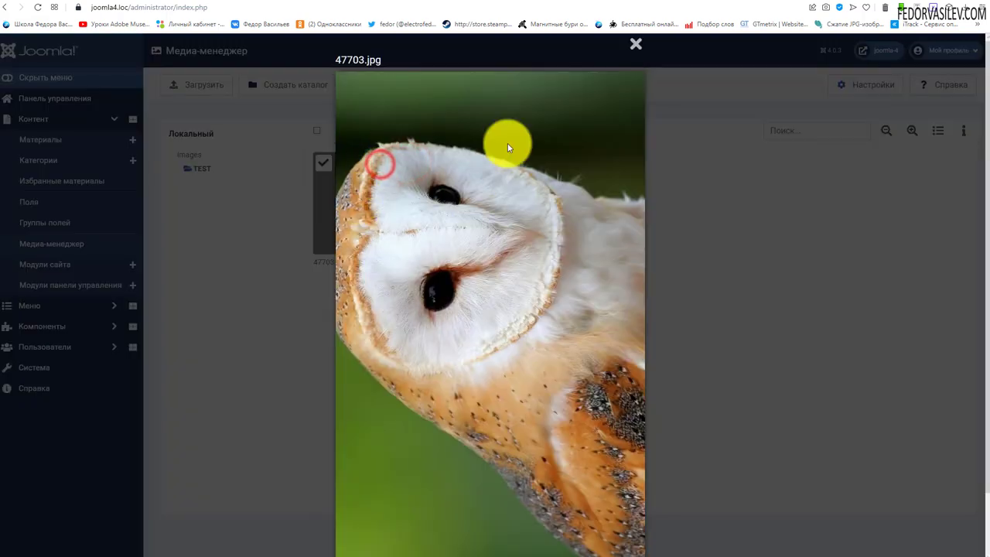
pyautogui.click(632, 45)
# Delete the image 47703.jpg from the TEST folder and confirm the deletion
pyautogui.moveTo(372, 187)
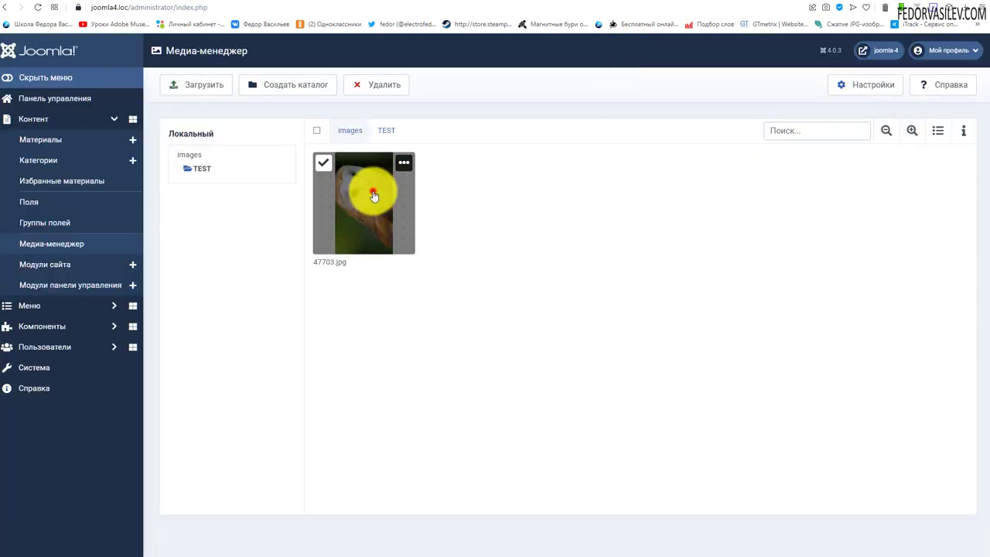
pyautogui.click(324, 162)
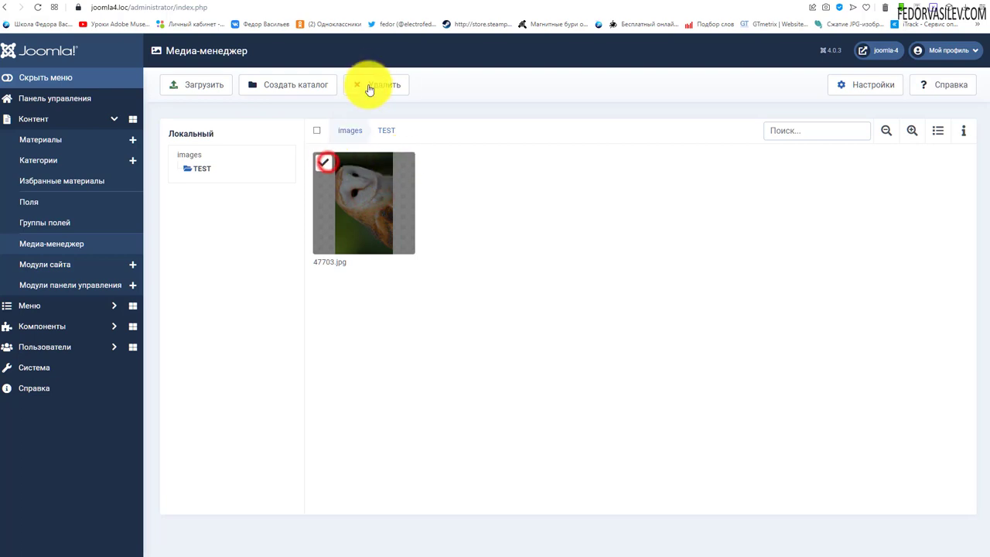
pyautogui.click(369, 89)
pyautogui.click(561, 327)
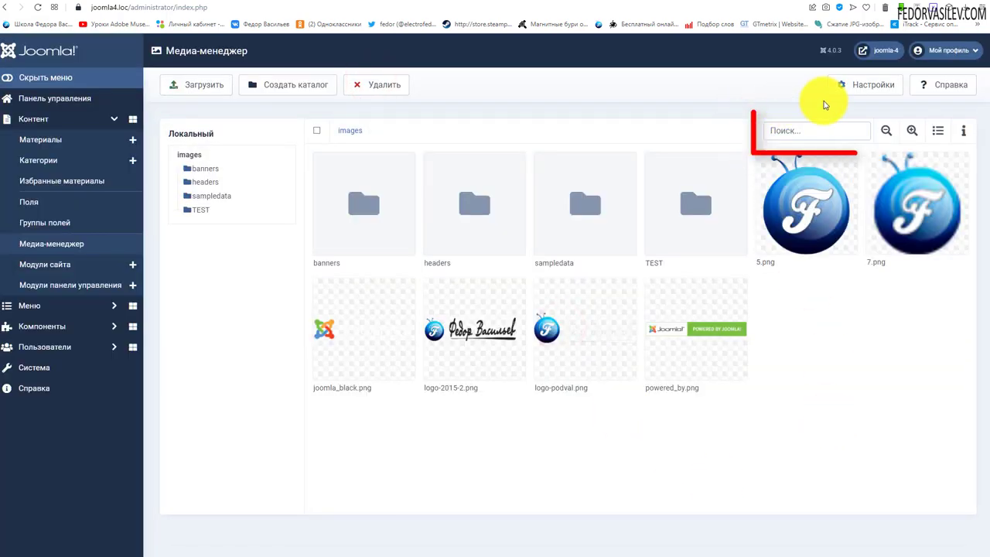
# Search the images folder for "joomla_", shorten the query to "joom" and cut it from the search
pyautogui.click(784, 129)
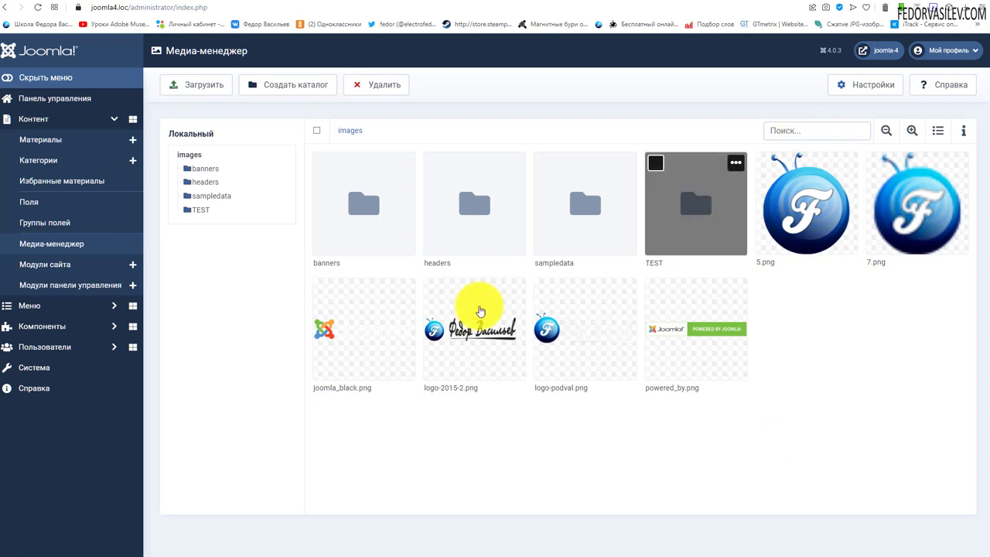
pyautogui.rightClick(784, 132)
pyautogui.click(802, 210)
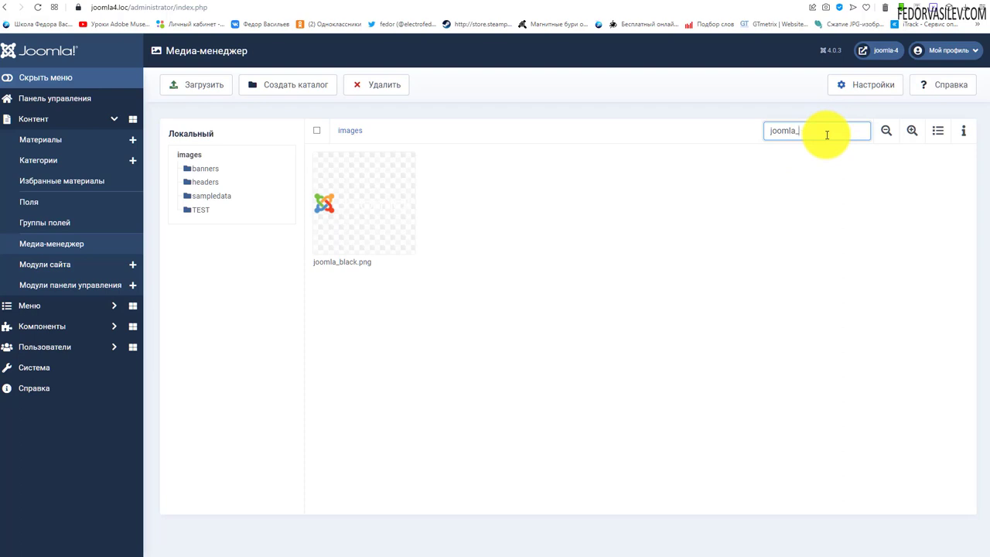
pyautogui.click(758, 150)
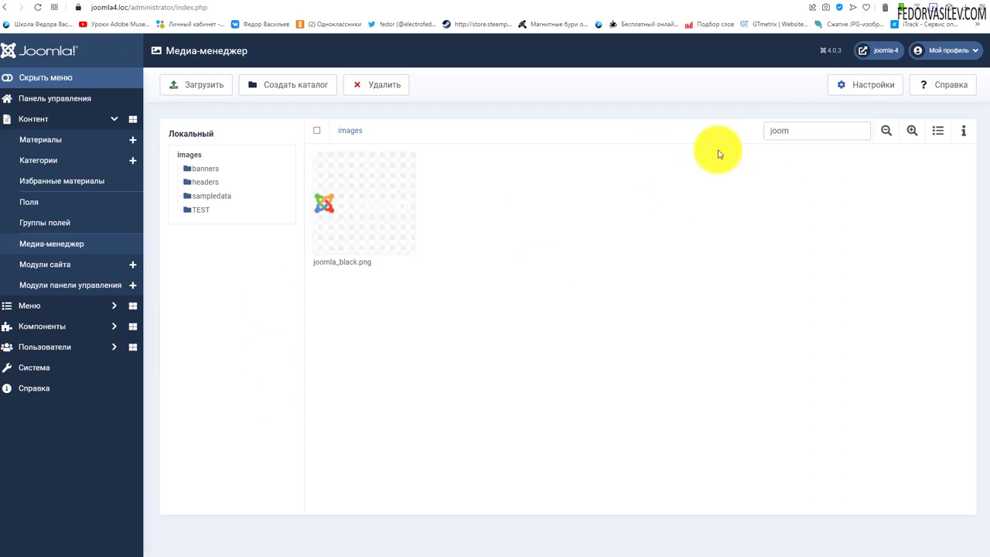
pyautogui.rightClick(778, 131)
pyautogui.hotkey('ctrl', 'c')
pyautogui.click(801, 166)
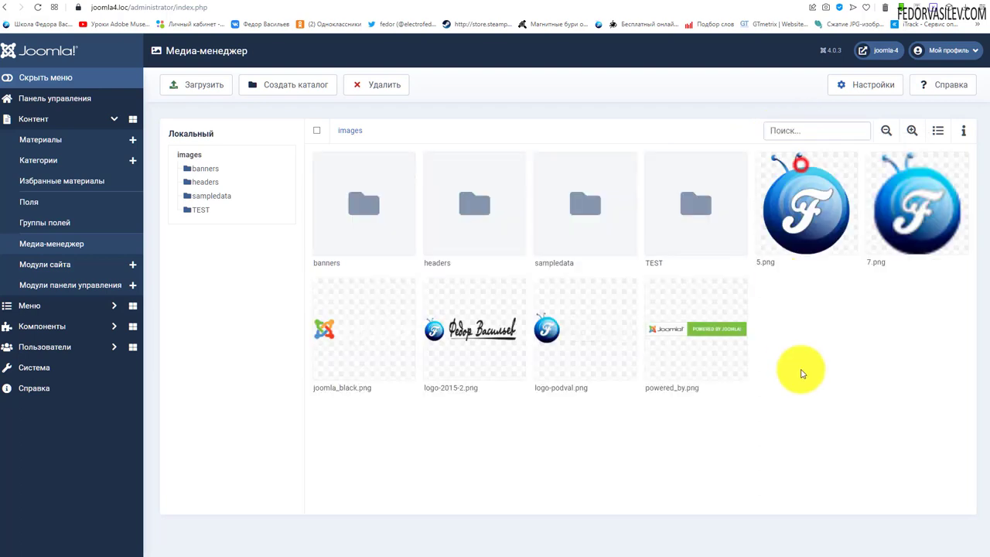
# Paste "joom" as the search query for the images folder and clear the search
pyautogui.rightClick(783, 131)
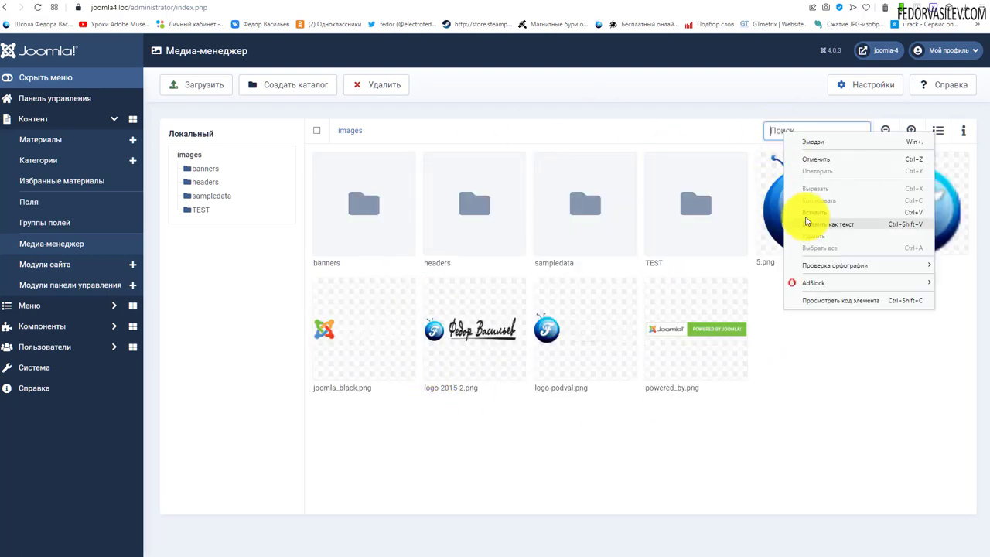
pyautogui.click(808, 212)
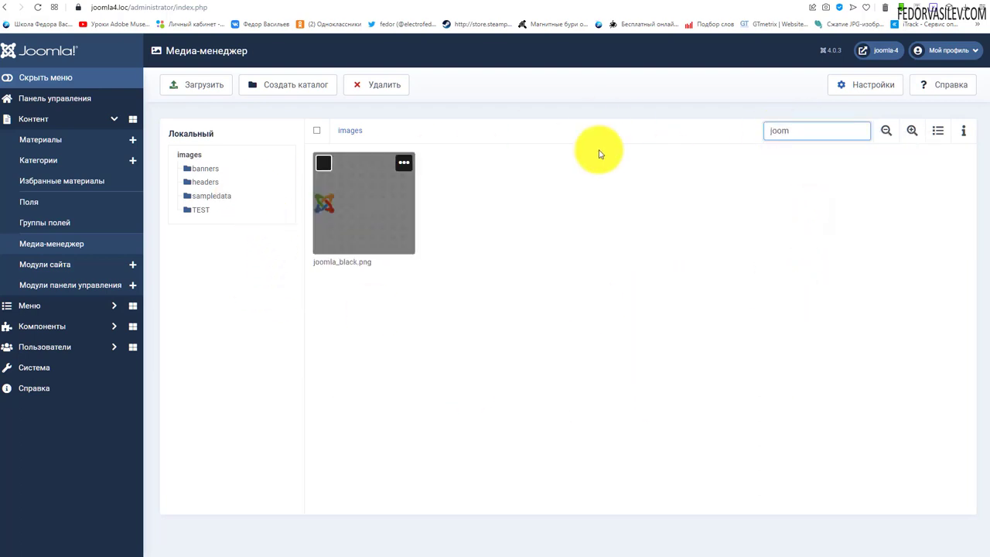
pyautogui.moveTo(801, 137); pyautogui.dragTo(751, 144)
pyautogui.press('BackSpace')
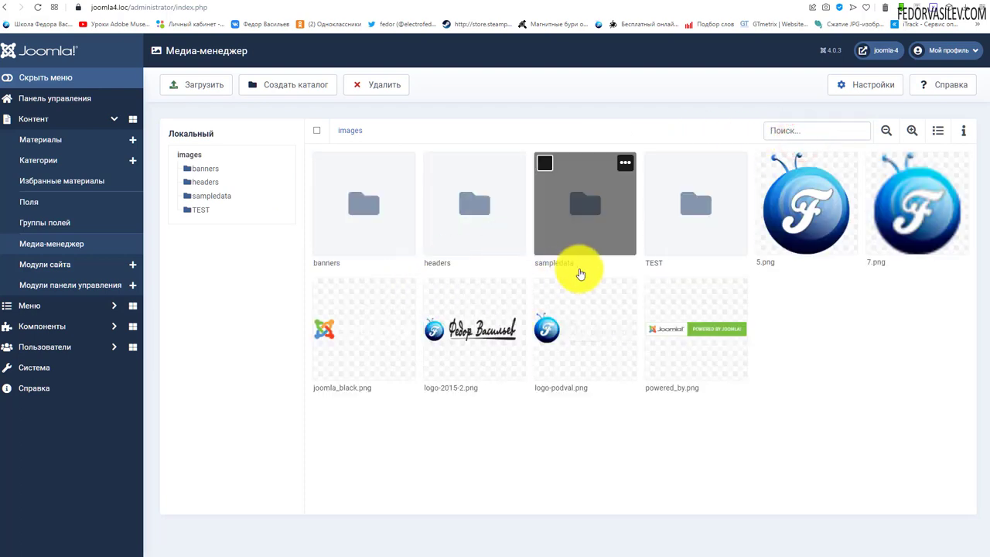
# Open the cassiopeia folder inside the sampledata folder
pyautogui.moveTo(578, 230)
pyautogui.doubleClick(585, 205)
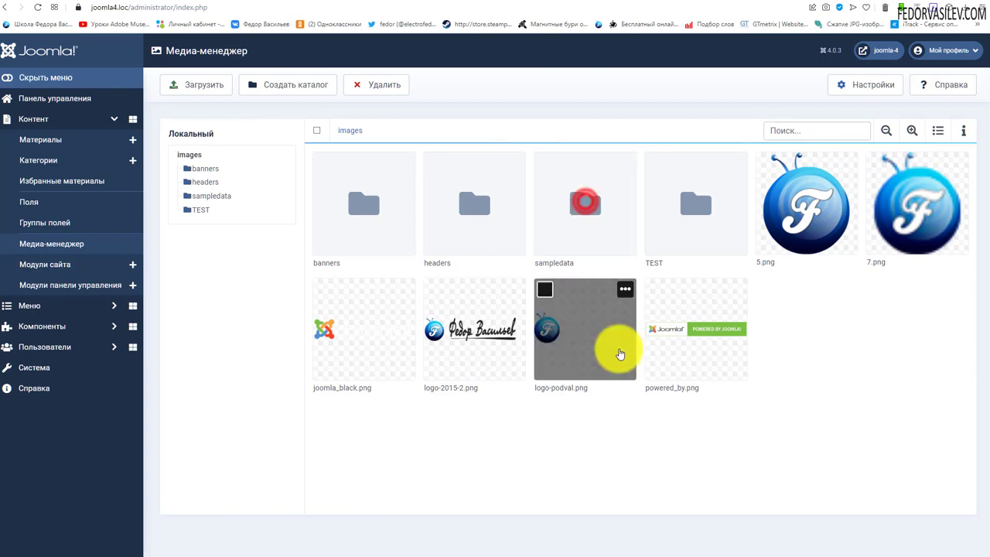
pyautogui.doubleClick(370, 208)
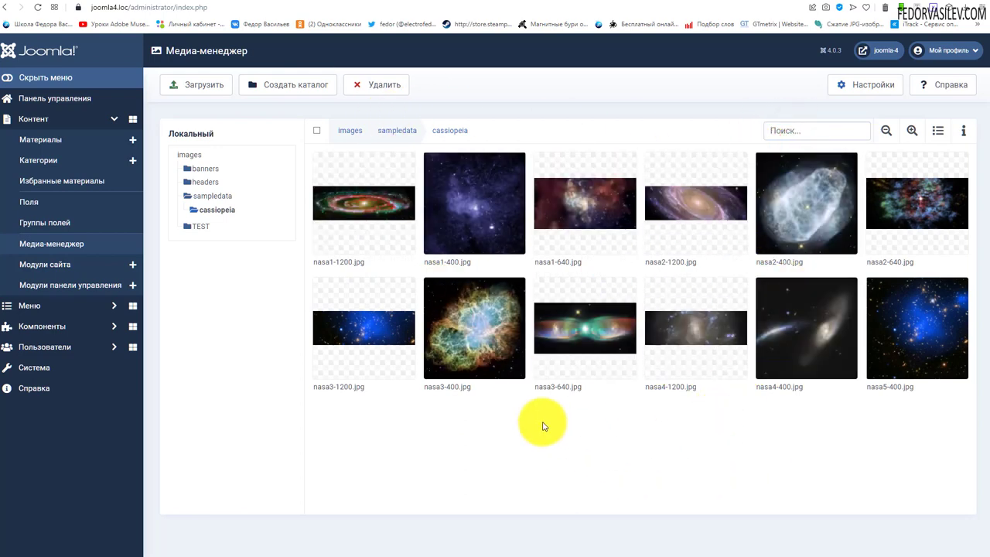
pyautogui.click(794, 129)
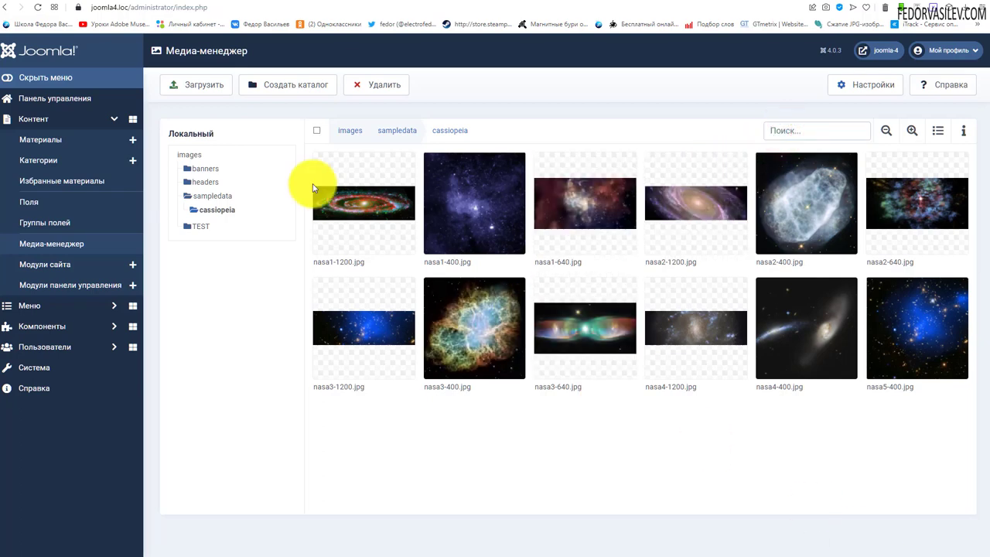
# Try larger thumbnails for the cassiopeia images and reduce them to a smaller eight-per-row size
pyautogui.click(909, 133)
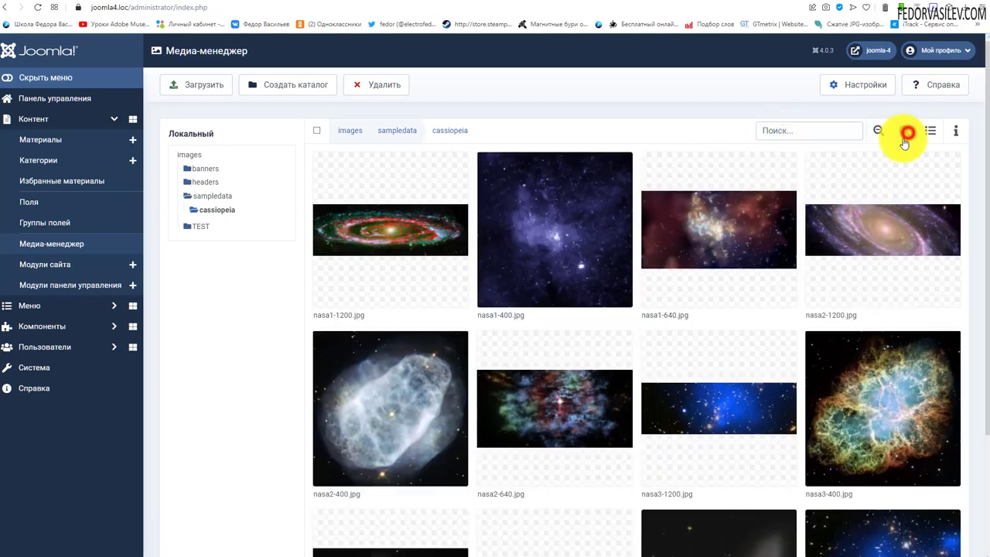
pyautogui.click(904, 134)
pyautogui.click(882, 133)
pyautogui.click(881, 133)
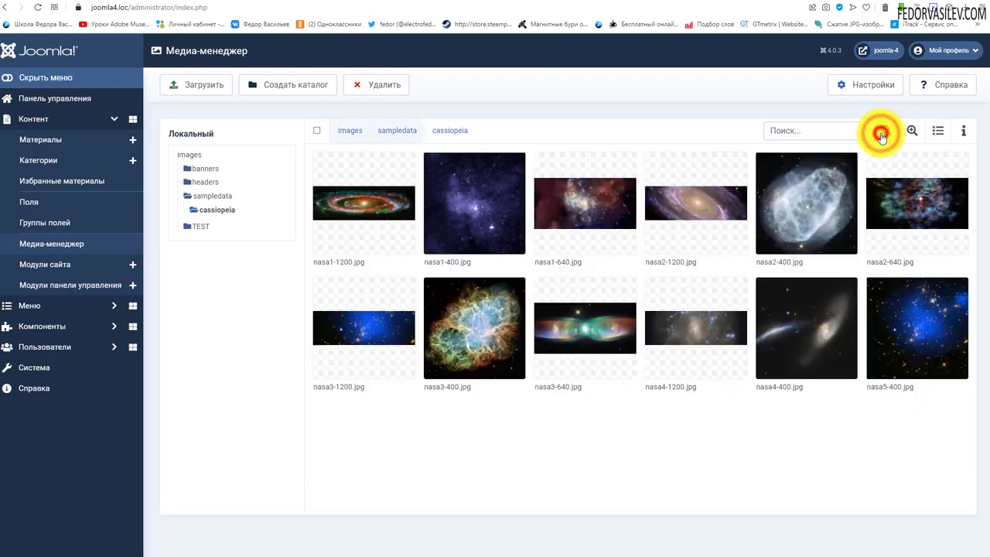
pyautogui.click(881, 134)
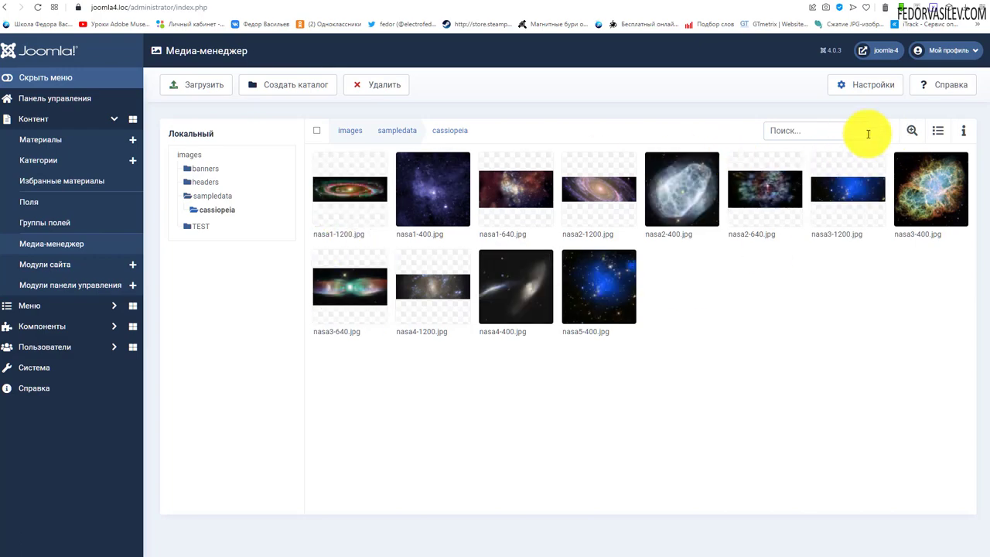
# Enlarge the thumbnails to the maximum size, look through the cassiopeia images, and reduce the thumbnails to six per row
pyautogui.click(908, 131)
pyautogui.click(908, 132)
pyautogui.click(908, 131)
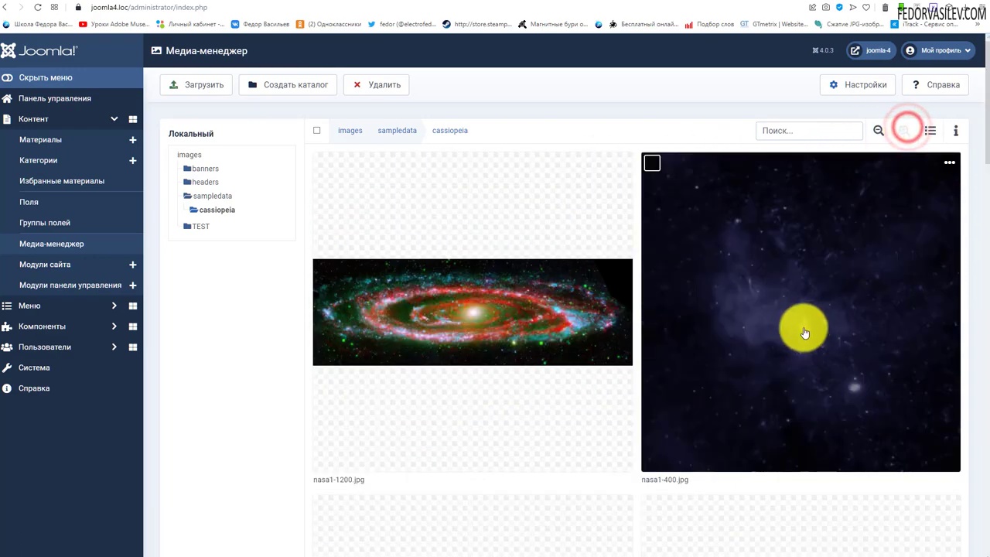
pyautogui.scroll(-2, 802, 328)
pyautogui.scroll(-5, 803, 321)
pyautogui.scroll(8, 802, 321)
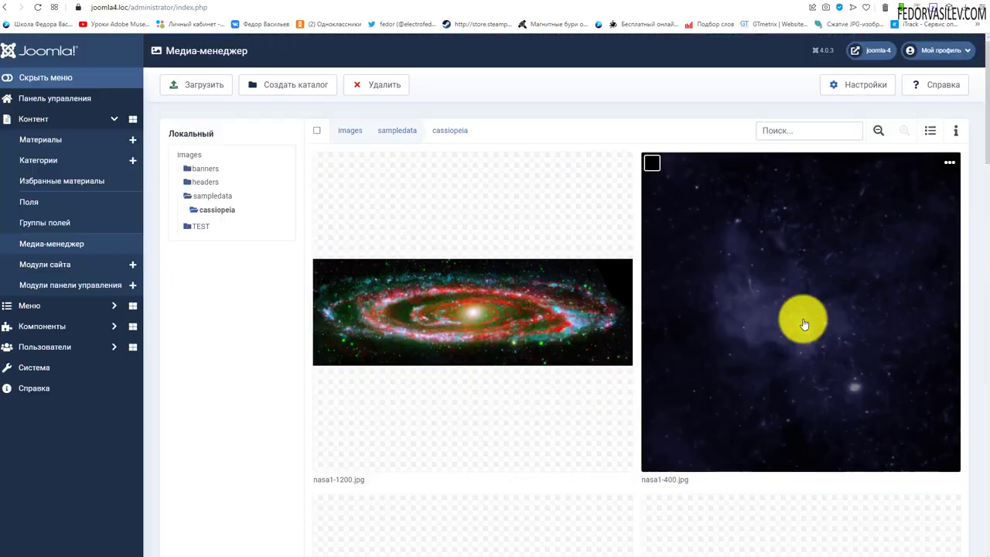
pyautogui.scroll(-10, 814, 530)
pyautogui.moveTo(979, 335); pyautogui.dragTo(985, 507)
pyautogui.scroll(-3, 986, 506)
pyautogui.scroll(15, 980, 342)
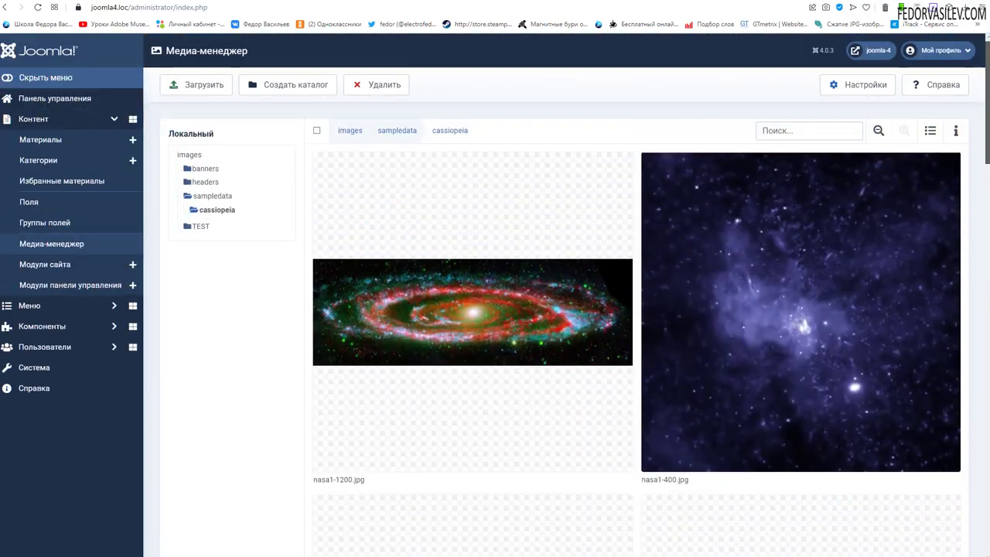
pyautogui.click(882, 139)
pyautogui.click(883, 137)
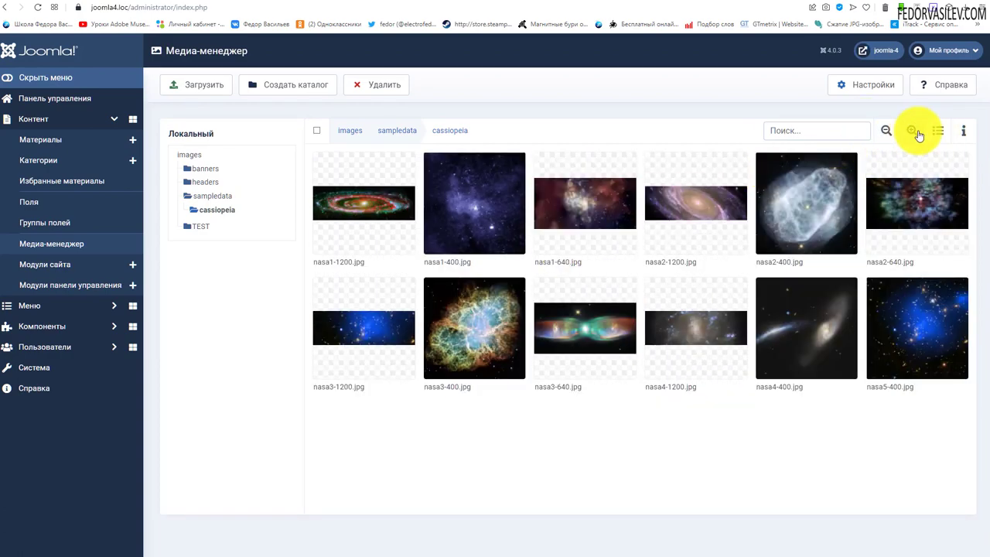
# Switch the cassiopeia folder to the detailed list view and select nasa1-400.jpg
pyautogui.click(940, 135)
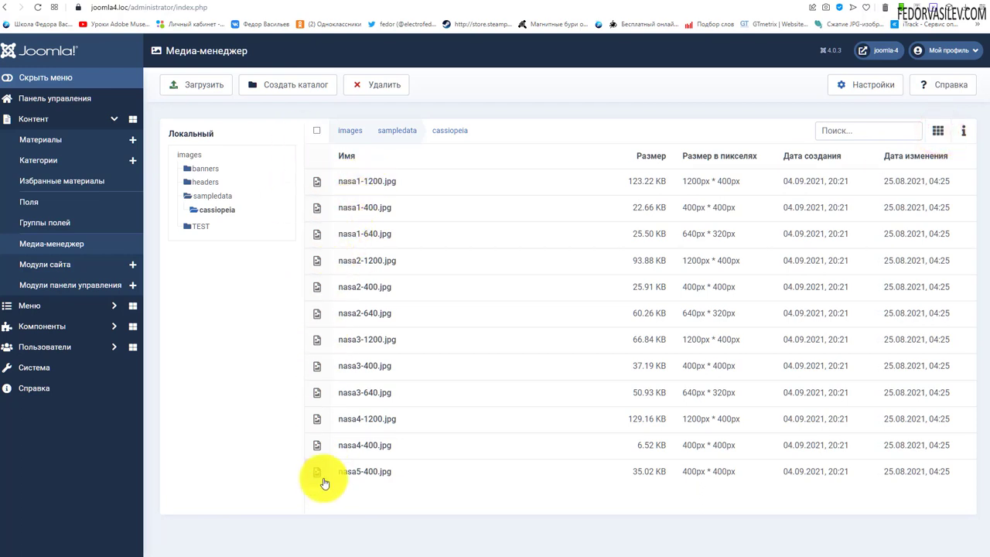
pyautogui.click(380, 204)
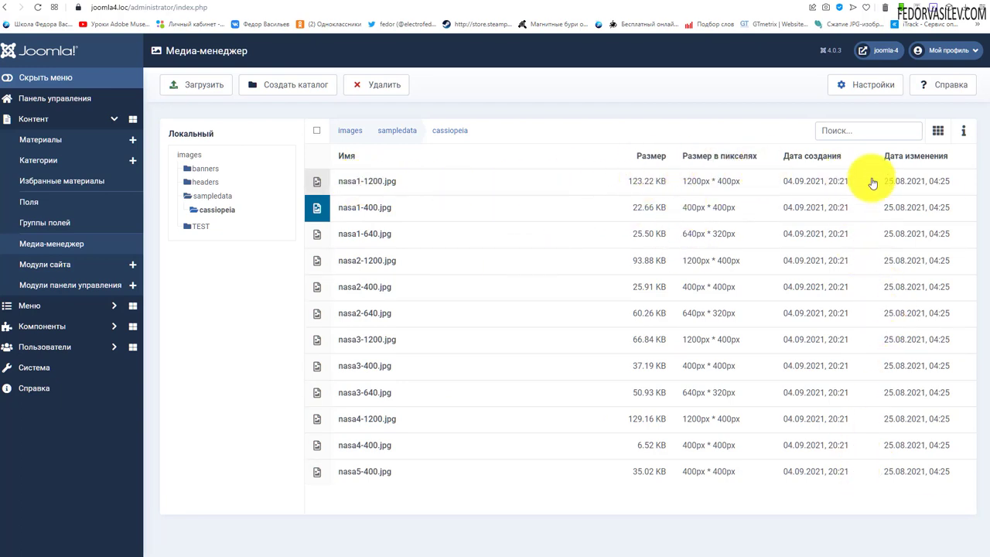
# Switch the cassiopeia folder from the detailed list back to the thumbnail grid view
pyautogui.click(937, 133)
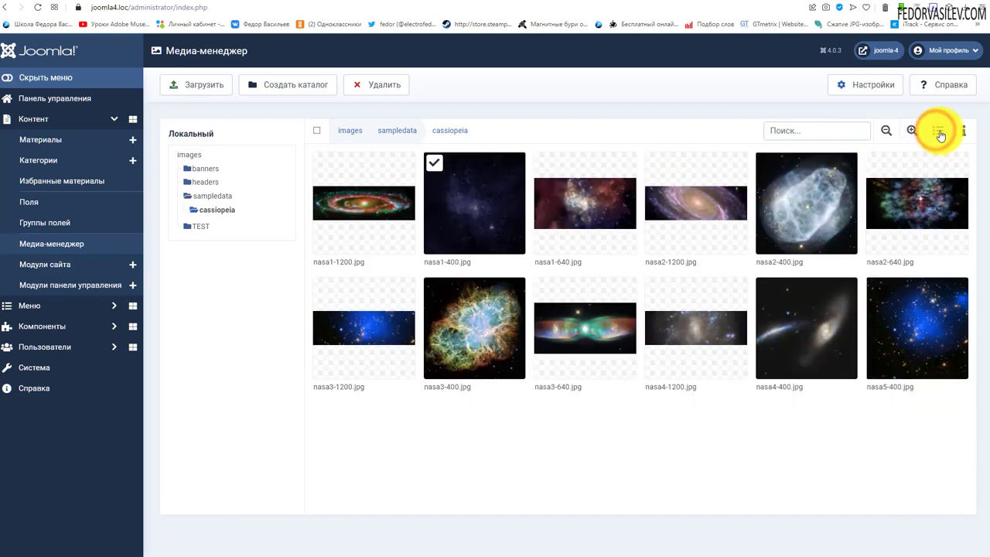
pyautogui.click(938, 132)
pyautogui.click(938, 131)
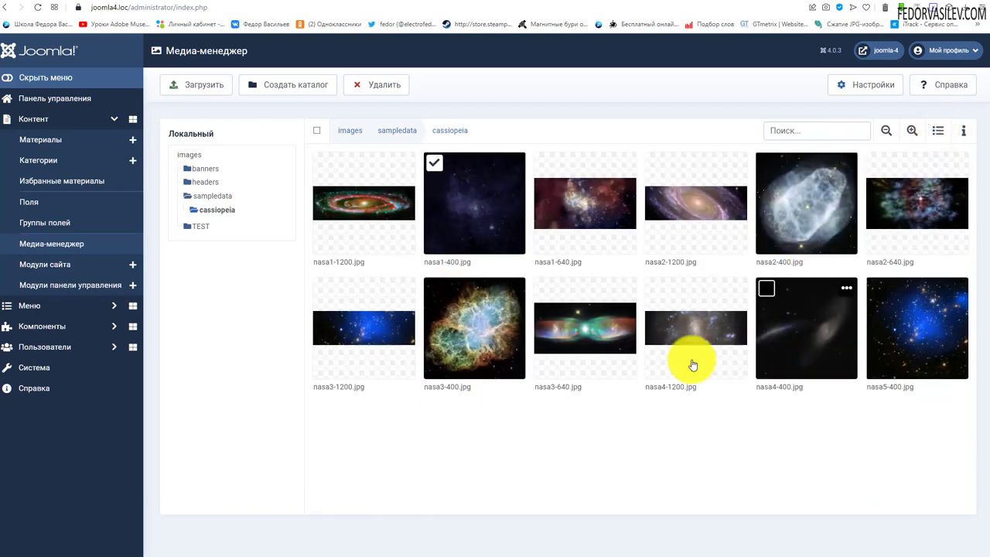
# Review the file details of nasa2-400.jpg in the information panel, and close the panel with no image selected
pyautogui.click(968, 134)
pyautogui.click(964, 131)
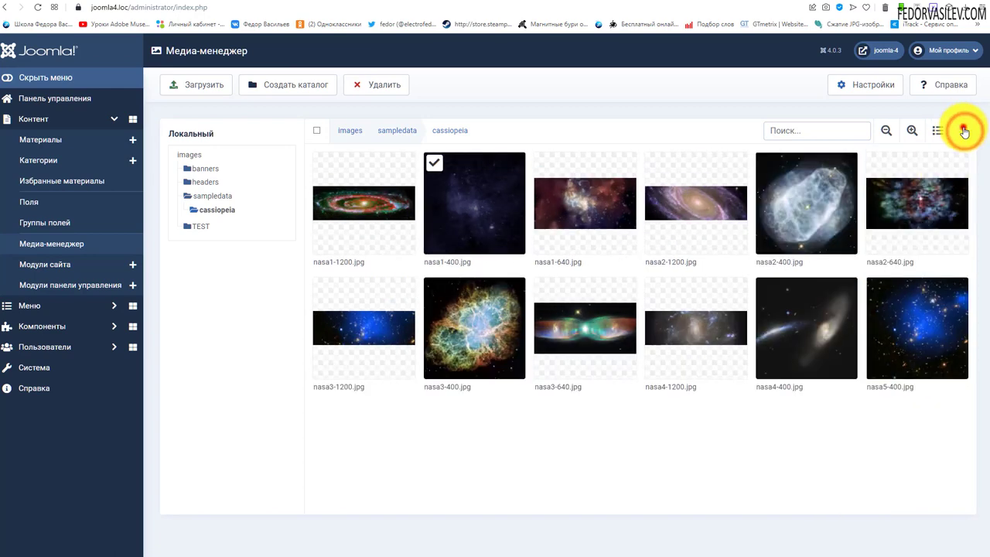
pyautogui.click(964, 132)
pyautogui.click(403, 163)
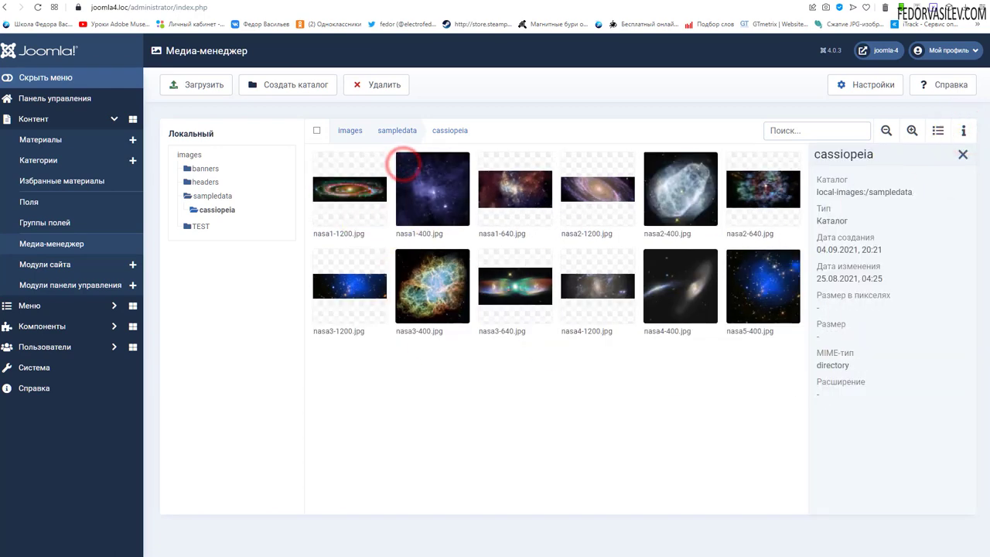
pyautogui.click(656, 167)
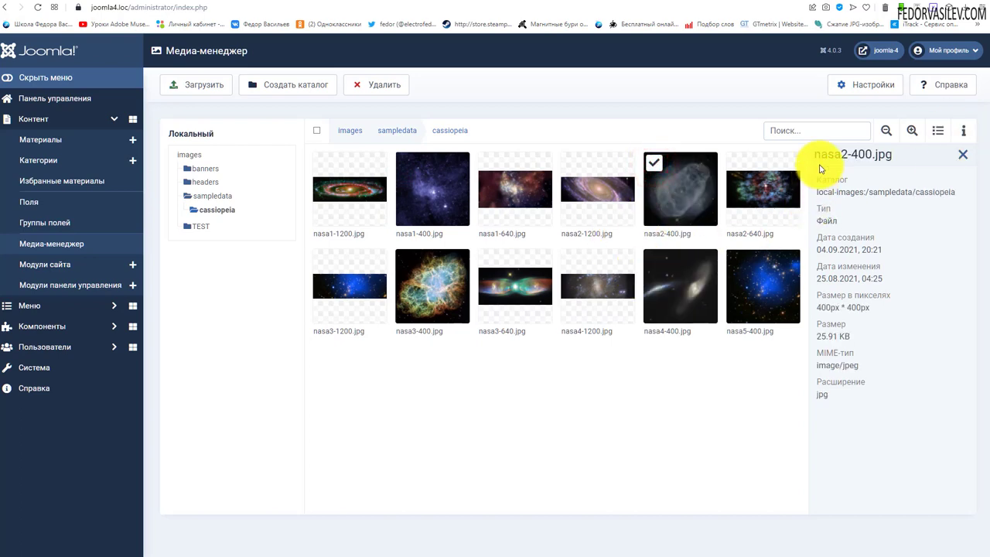
pyautogui.moveTo(882, 159); pyautogui.dragTo(846, 400)
pyautogui.click(758, 402)
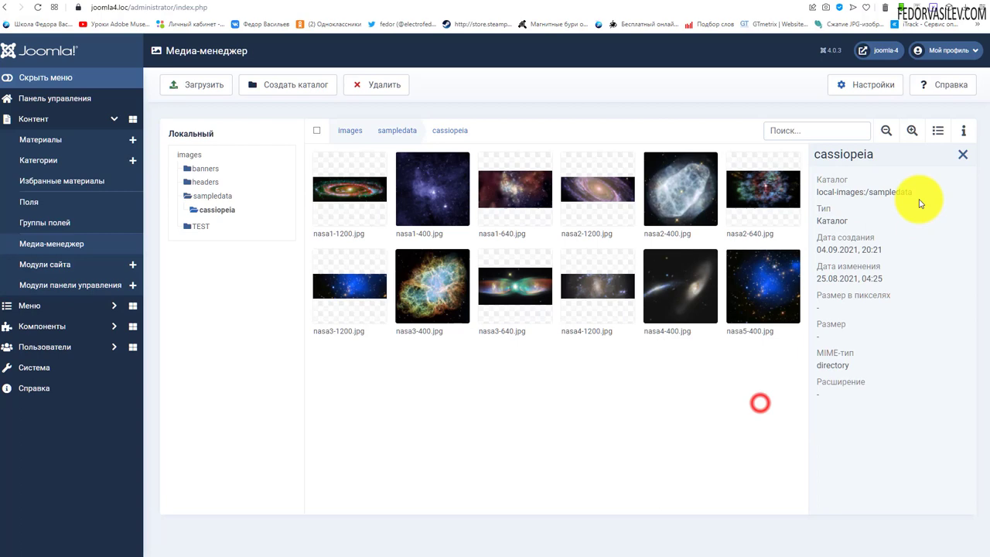
pyautogui.click(963, 147)
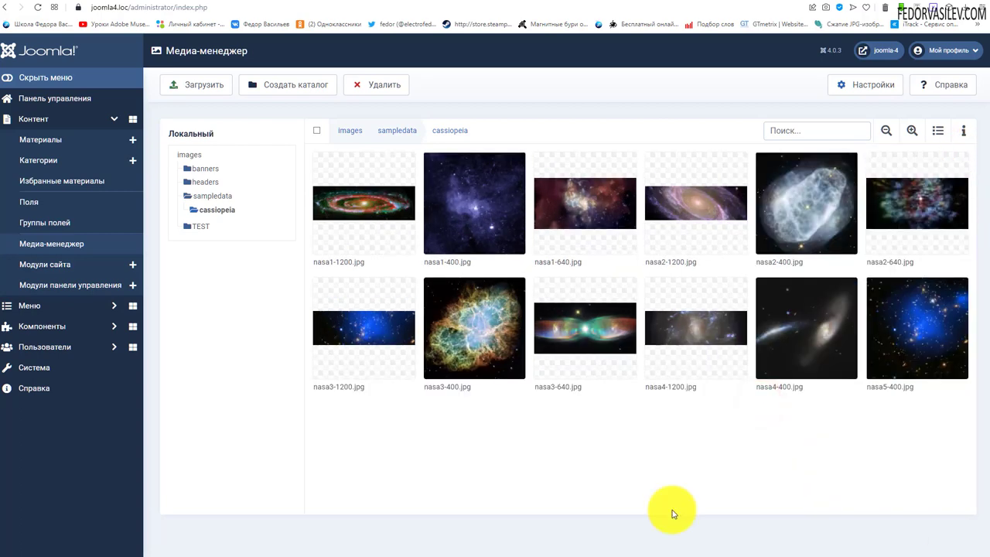
# Open the media manager's settings and glance through its basic options
pyautogui.click(868, 89)
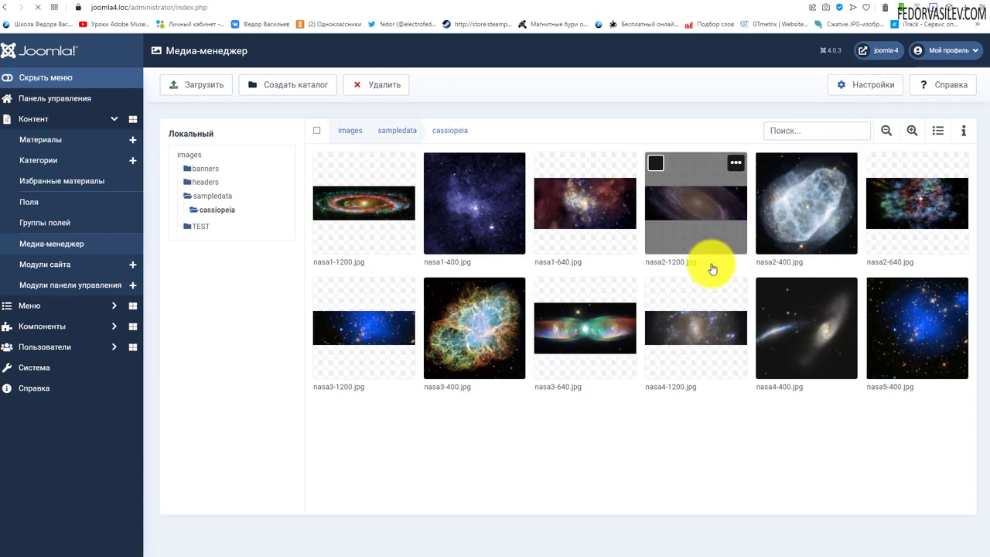
pyautogui.scroll(-5, 504, 302)
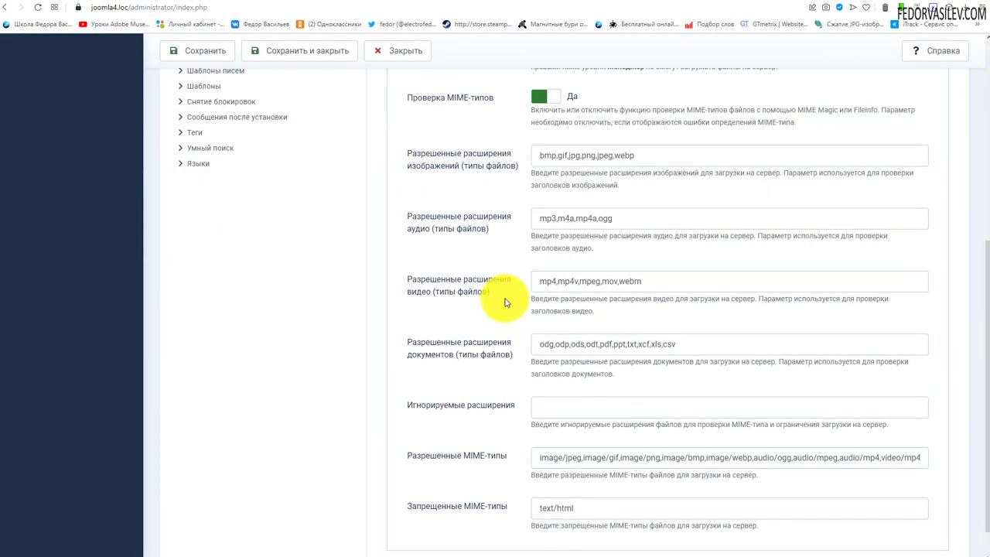
pyautogui.scroll(5, 505, 329)
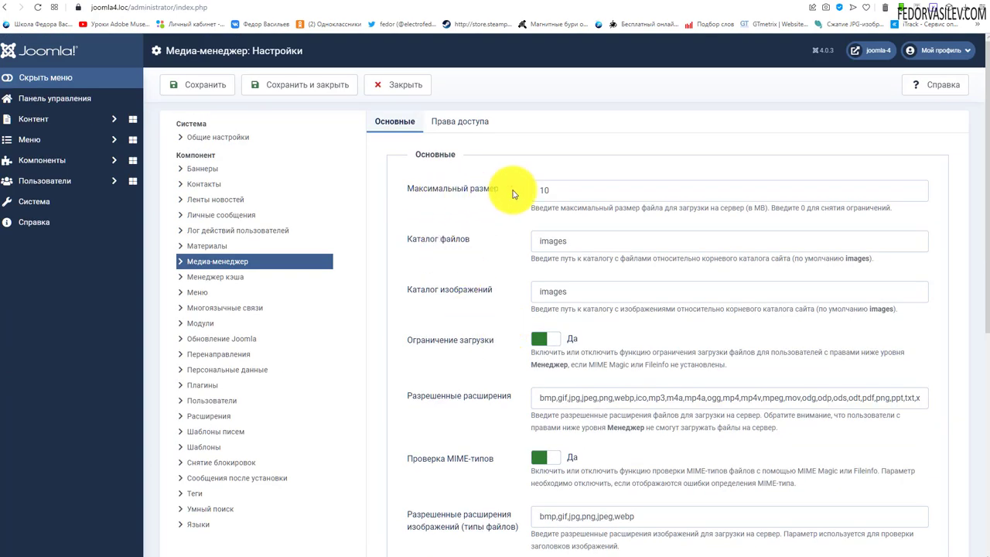
# Examine the maximum upload size (Максимальный размер) and the file and image directory settings
pyautogui.doubleClick(545, 190)
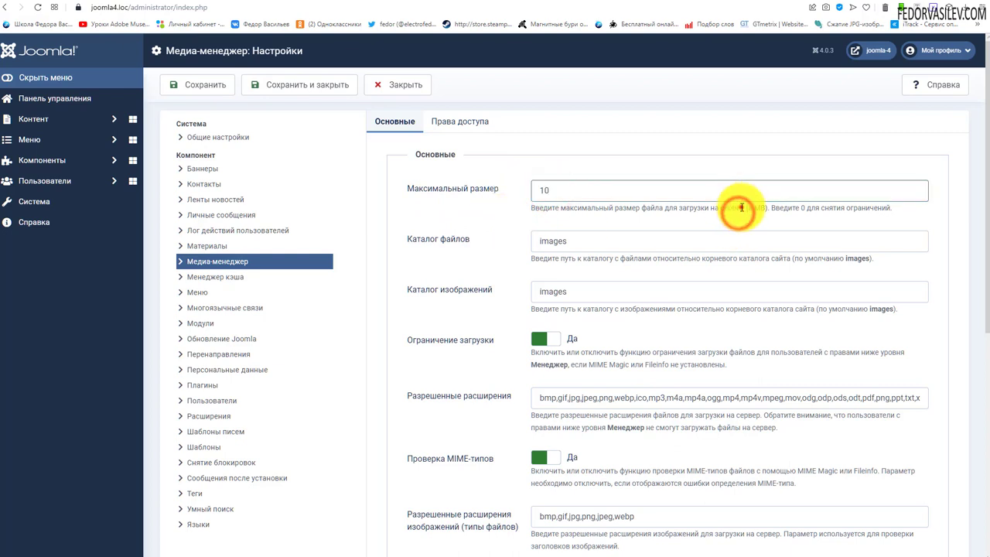
pyautogui.moveTo(741, 207); pyautogui.dragTo(795, 210)
pyautogui.click(556, 191)
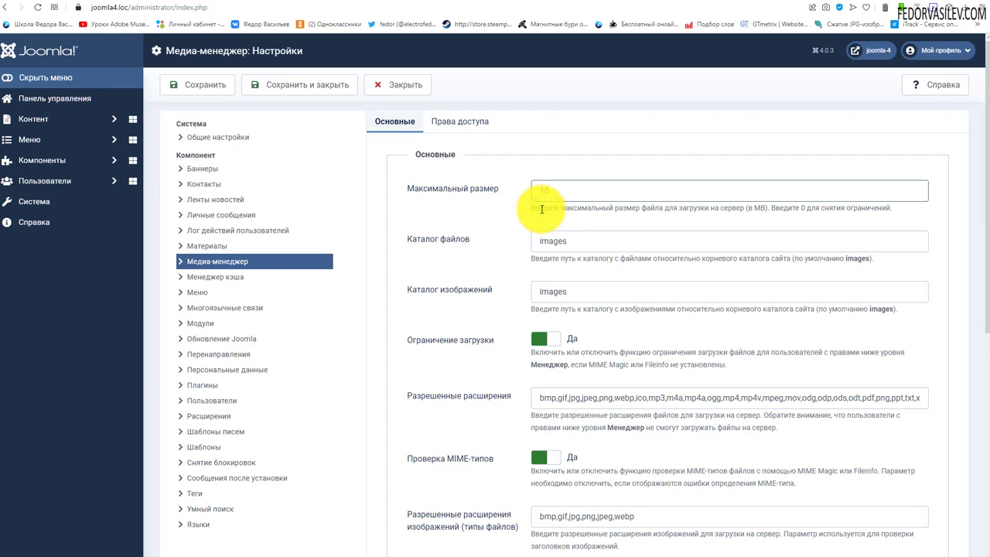
pyautogui.click(565, 242)
pyautogui.moveTo(576, 240); pyautogui.dragTo(513, 253)
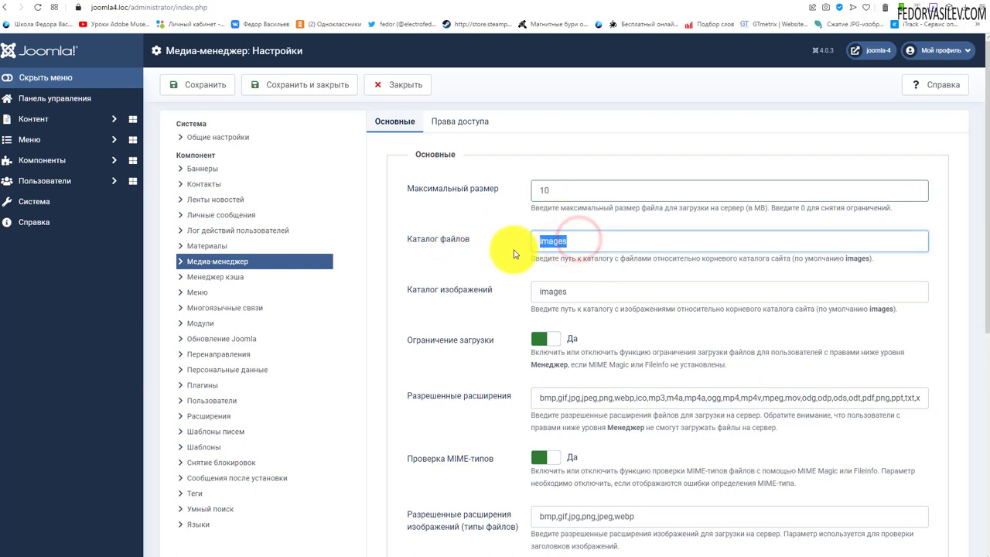
pyautogui.moveTo(593, 292); pyautogui.dragTo(512, 294)
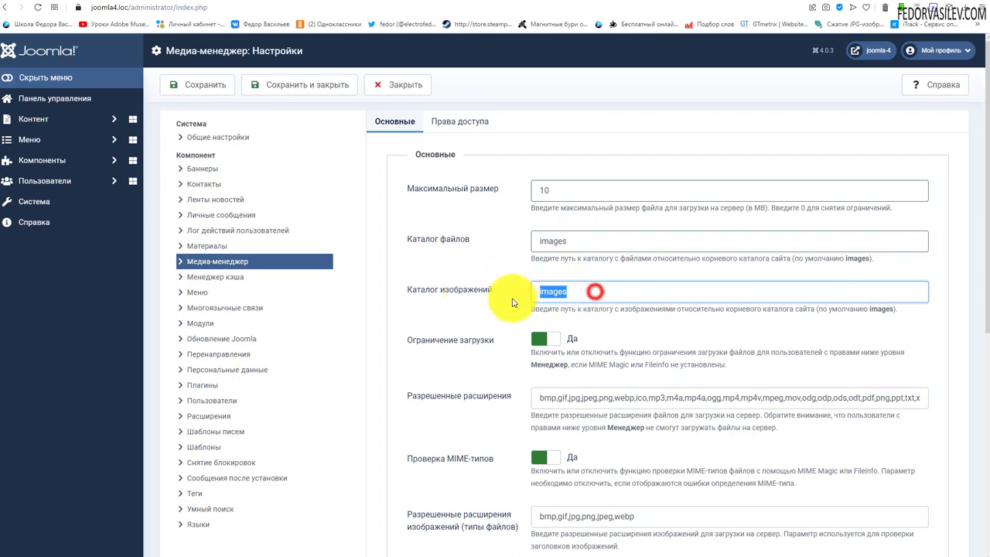
# Read the description of the upload restriction option (Ограничение загрузки)
pyautogui.scroll(-3, 773, 209)
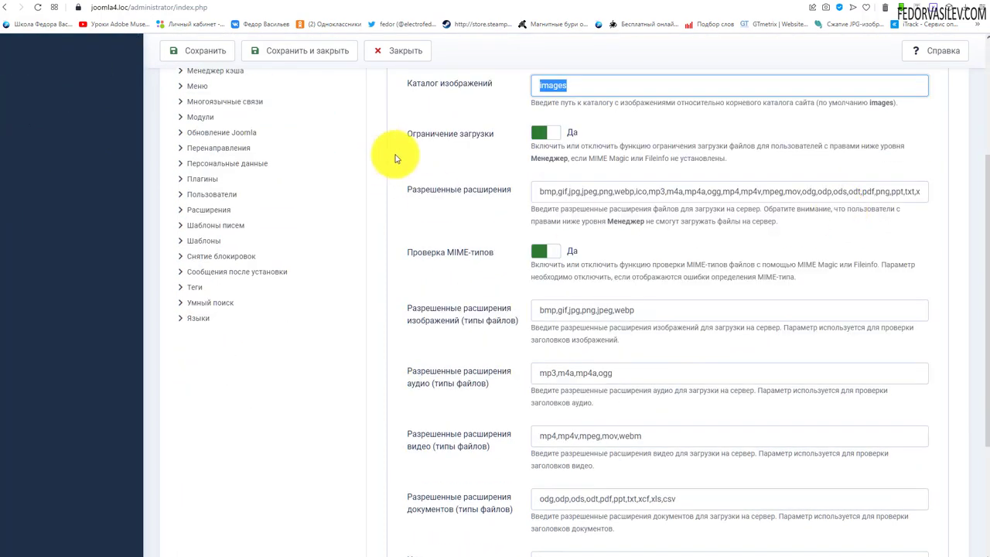
pyautogui.moveTo(736, 158); pyautogui.dragTo(520, 154)
pyautogui.click(573, 154)
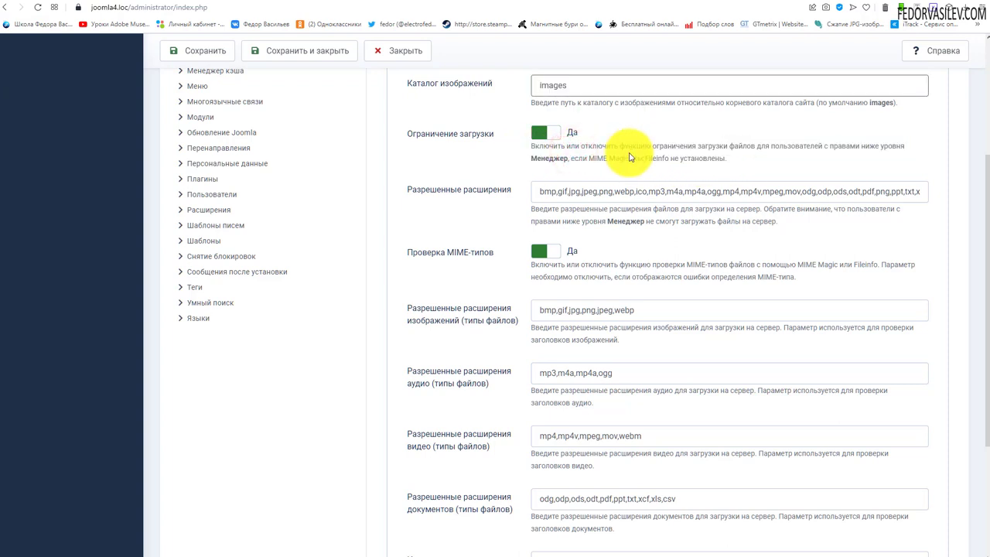
pyautogui.tripleClick(575, 156)
pyautogui.click(475, 160)
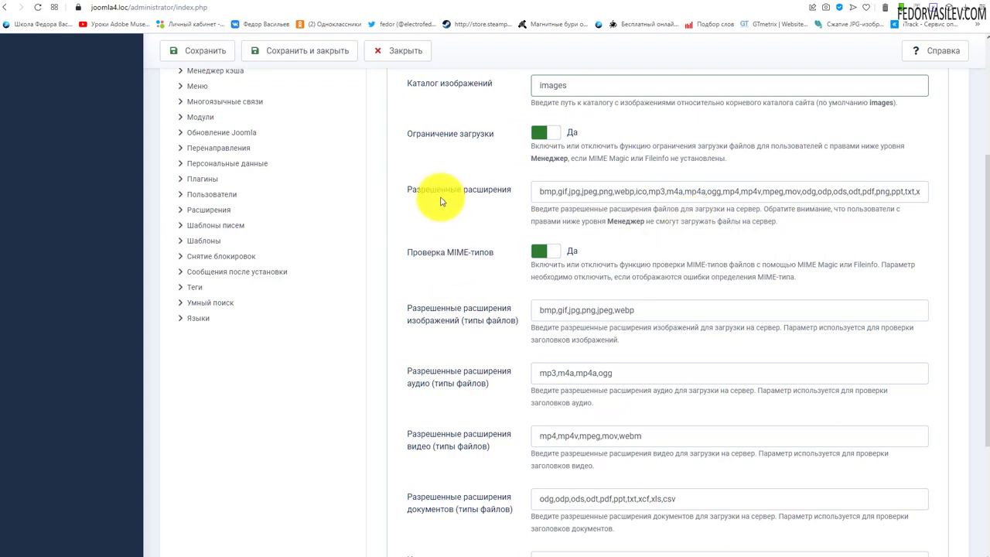
# Examine the full list of permitted file extensions (Разрешенные расширения) from beginning to end
pyautogui.moveTo(565, 191)
pyautogui.mouseDown()
pyautogui.moveTo(954, 186)
pyautogui.moveTo(479, 198)
pyautogui.moveTo(557, 188)
pyautogui.mouseUp()
pyautogui.click(879, 197)
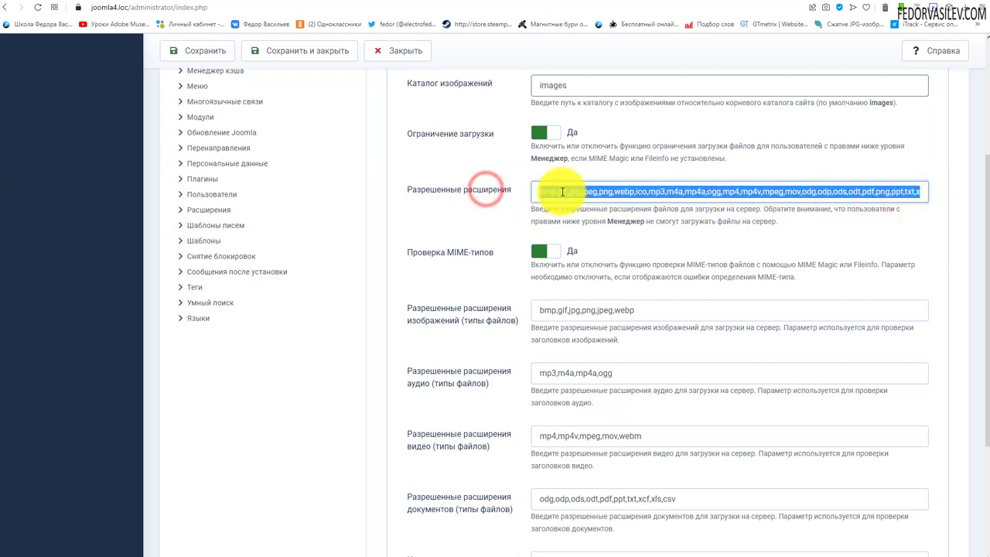
pyautogui.click(558, 193)
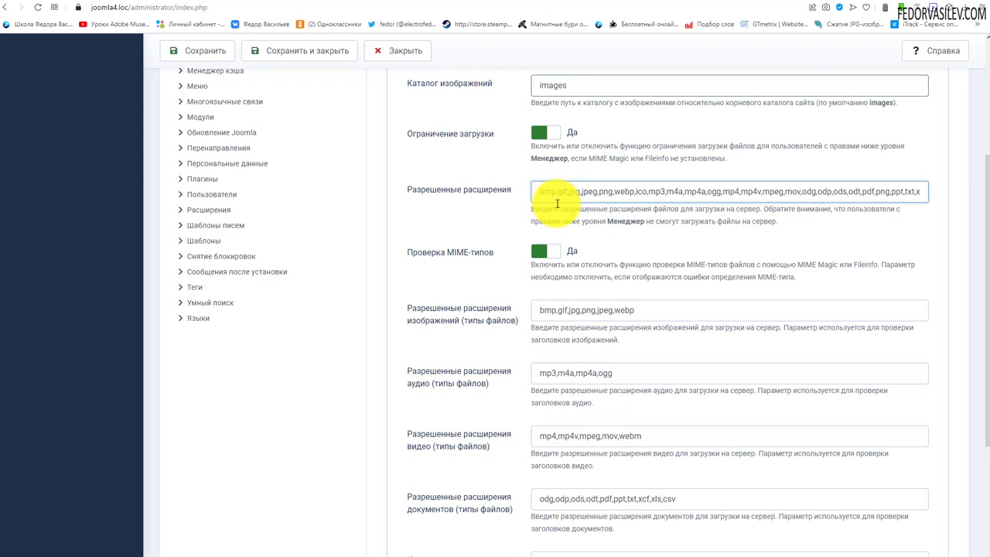
pyautogui.moveTo(565, 196); pyautogui.dragTo(901, 193)
pyautogui.click(903, 187)
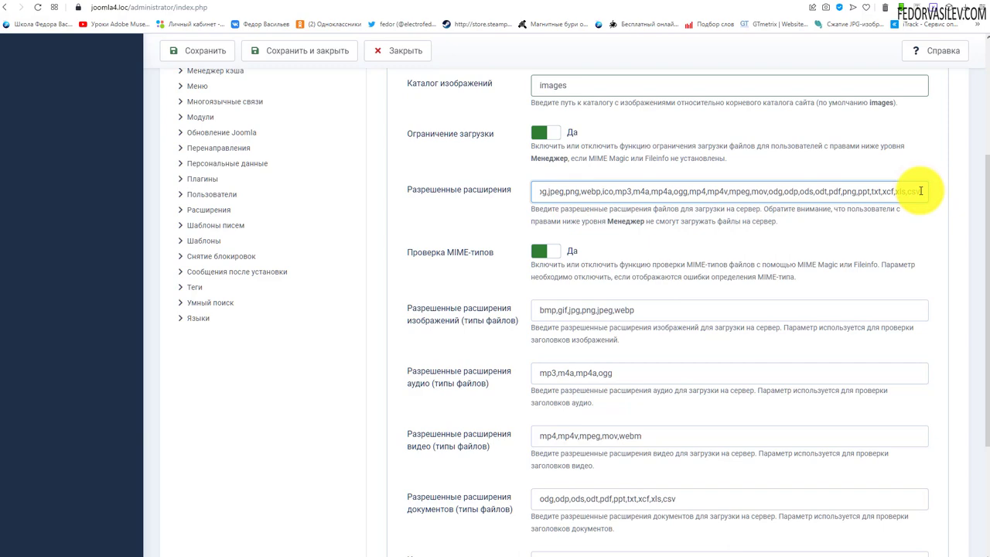
pyautogui.scroll(3, 850, 193)
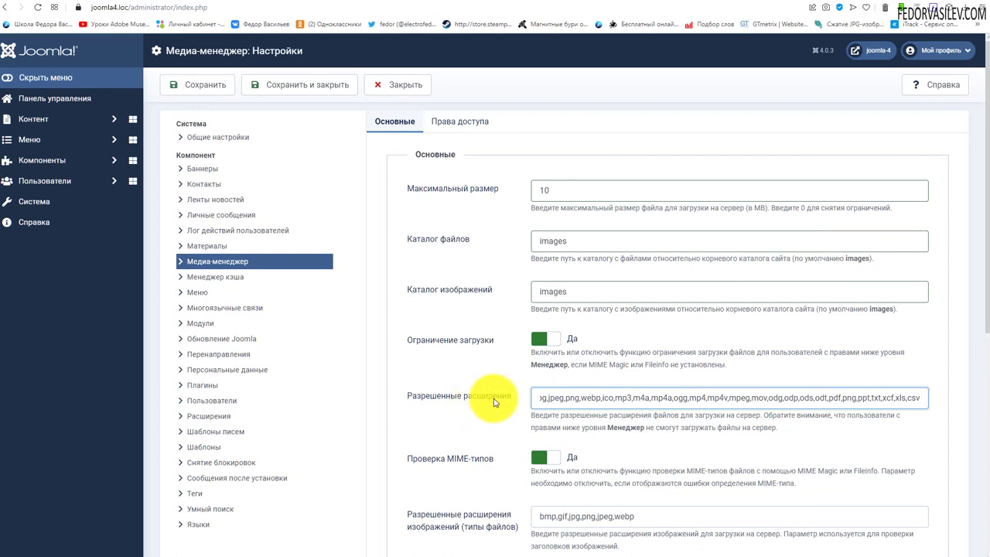
pyautogui.click(546, 396)
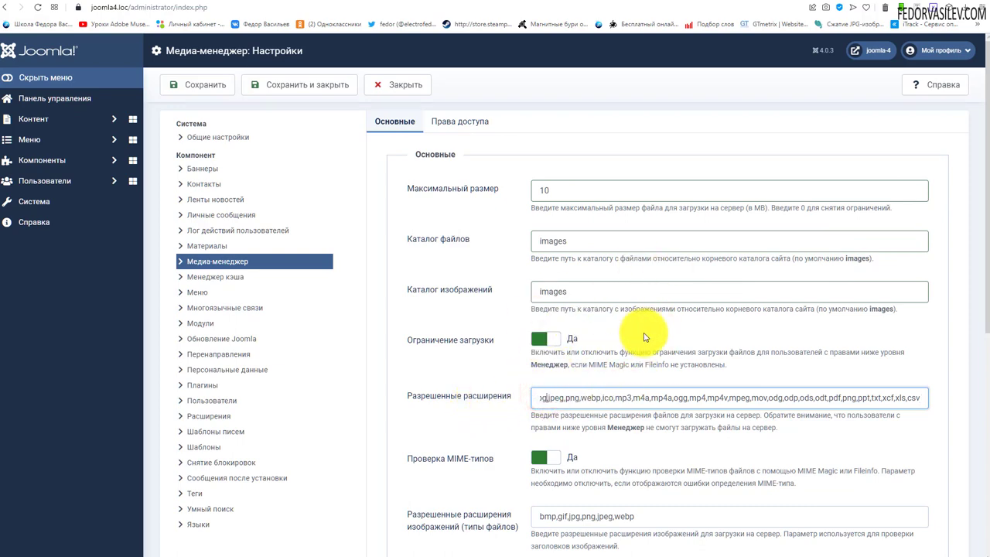
# Read the description of the MIME type check option (Проверка MIME-типов)
pyautogui.scroll(-3, 556, 294)
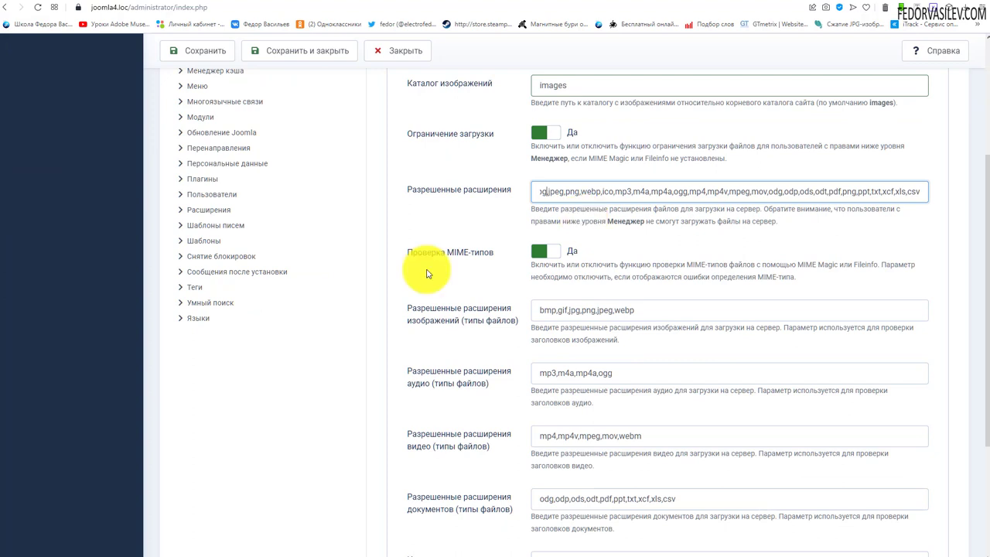
pyautogui.moveTo(730, 281); pyautogui.dragTo(641, 266)
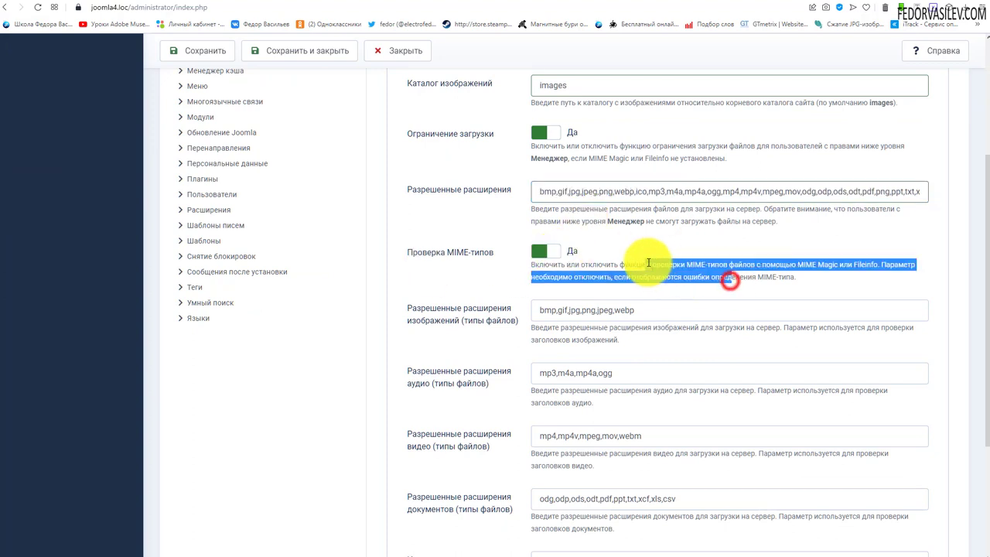
pyautogui.click(585, 243)
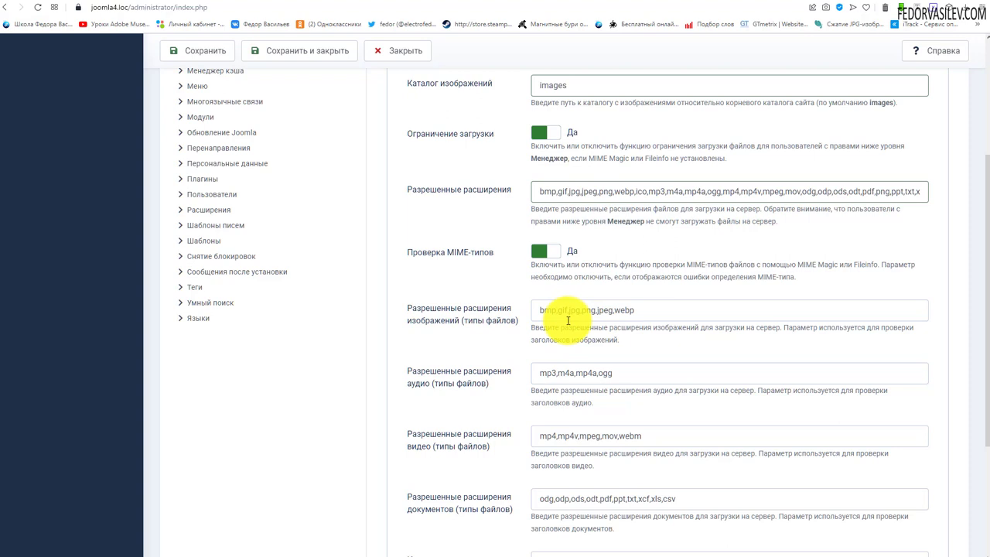
# Examine the webp entry in the allowed image extensions and in the general allowed extensions list
pyautogui.moveTo(641, 310); pyautogui.dragTo(614, 311)
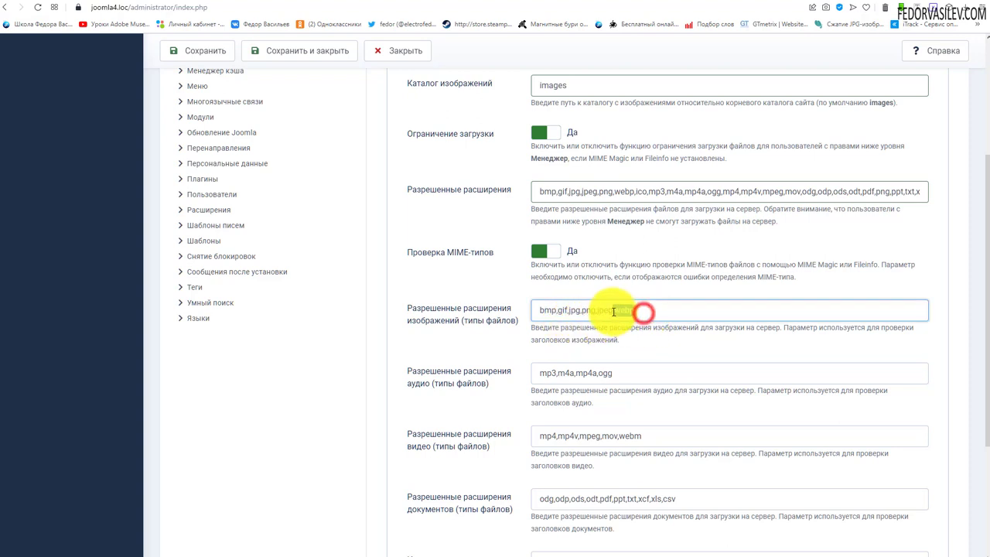
pyautogui.click(616, 310)
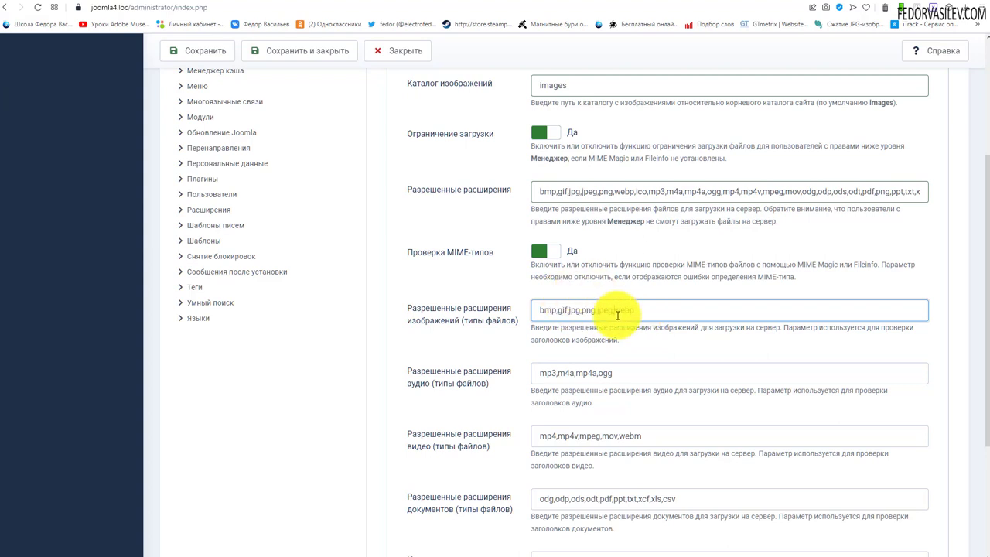
pyautogui.scroll(1, 614, 314)
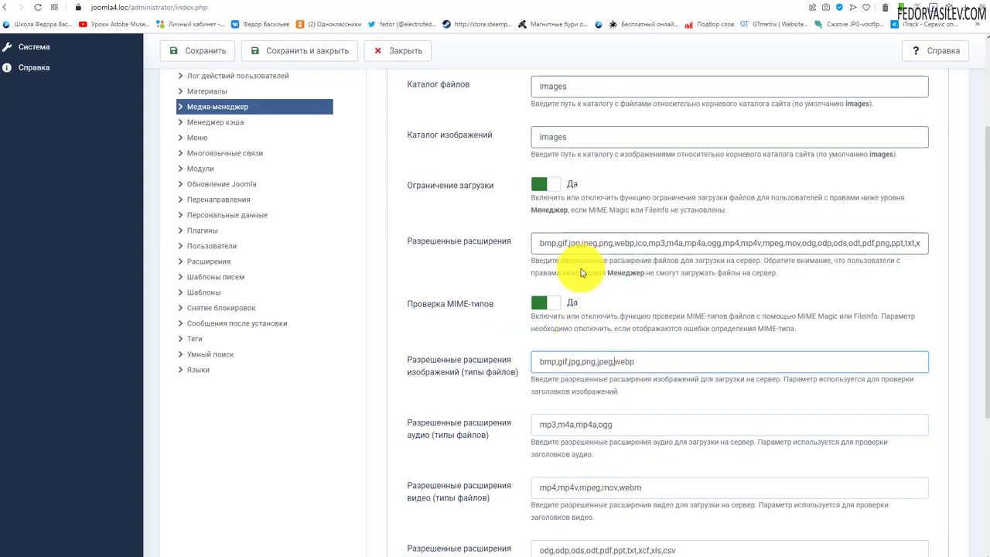
pyautogui.click(631, 245)
# Examine the allowed audio and video extensions, including the mp4 entry in the video list
pyautogui.scroll(-2, 471, 251)
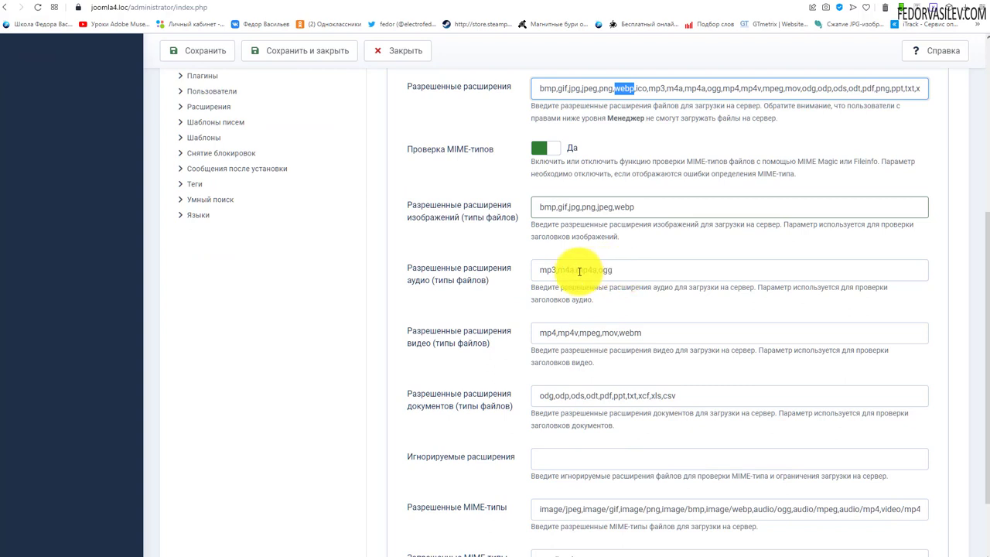
pyautogui.moveTo(618, 270); pyautogui.dragTo(486, 269)
pyautogui.scroll(-1, 475, 271)
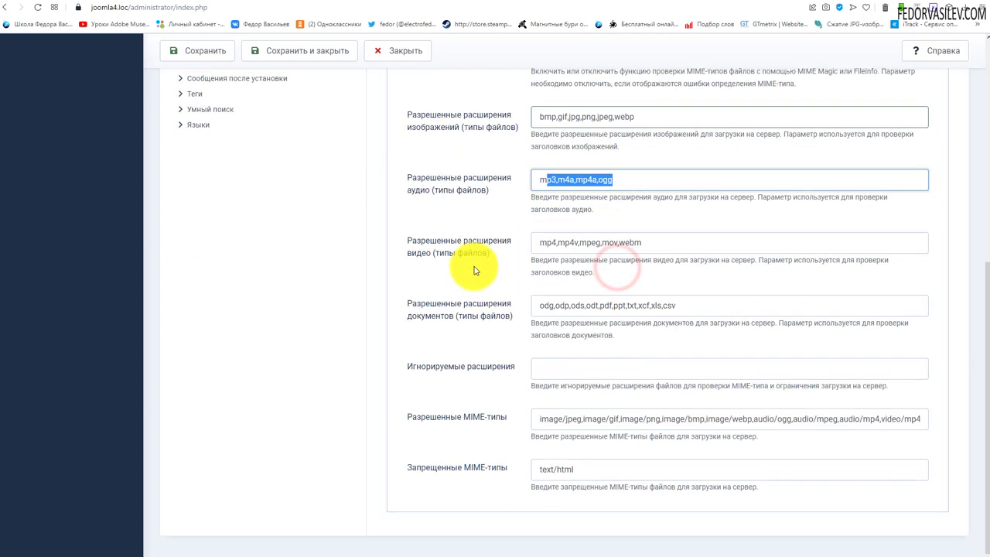
pyautogui.doubleClick(427, 188)
pyautogui.click(410, 262)
pyautogui.doubleClick(410, 263)
pyautogui.moveTo(654, 240); pyautogui.dragTo(541, 244)
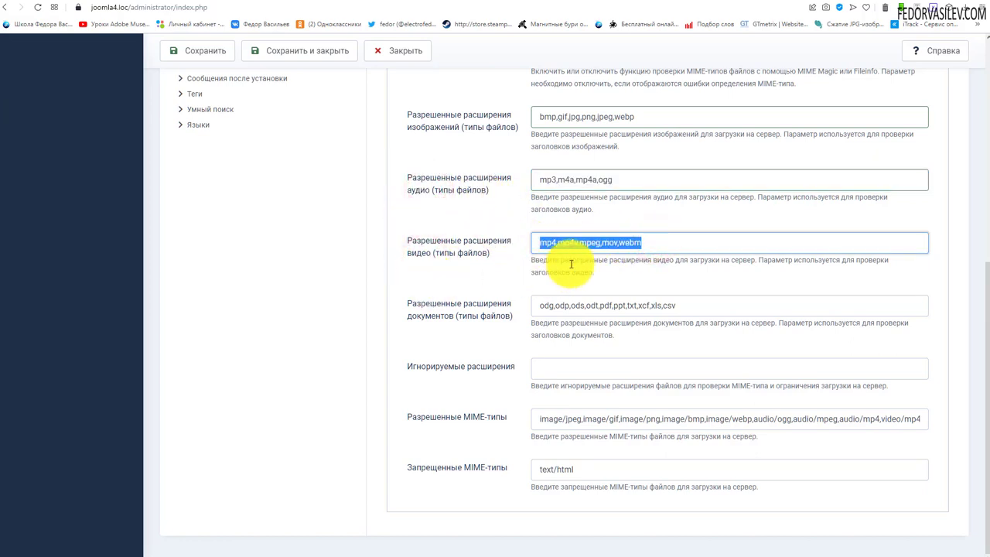
pyautogui.click(554, 245)
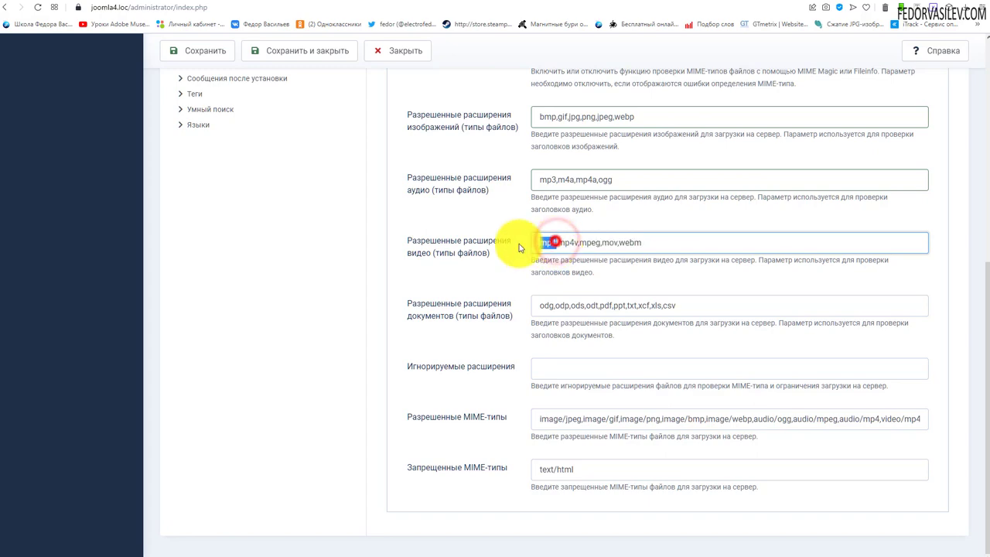
pyautogui.moveTo(519, 247); pyautogui.dragTo(482, 260)
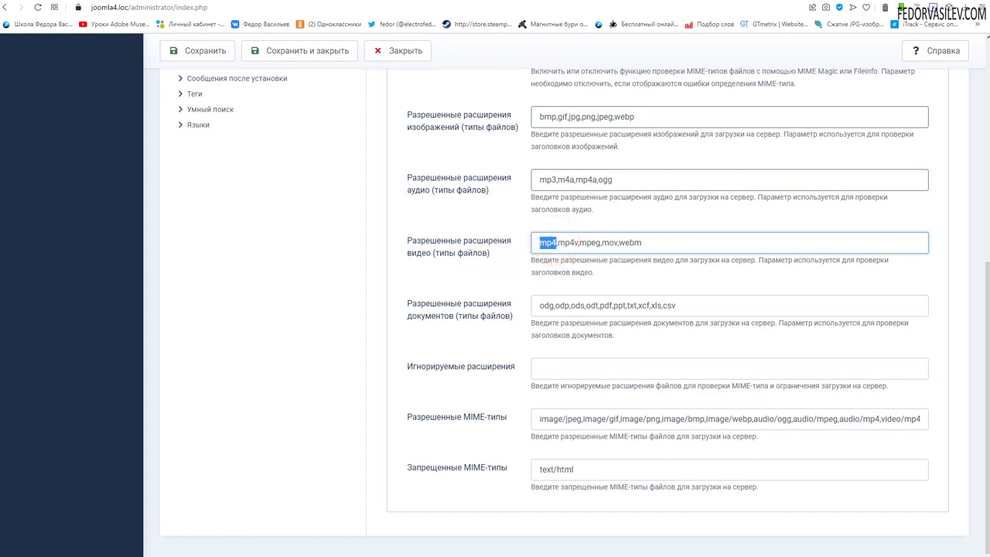
# Recheck the maximum upload size setting and return to the MIME type options at the end of the settings
pyautogui.scroll(10, 707, 310)
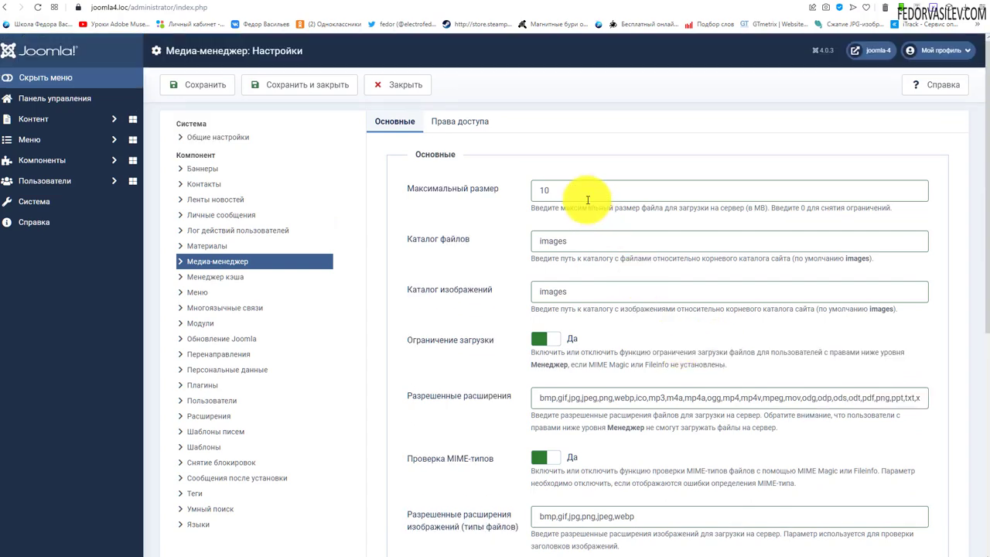
pyautogui.moveTo(588, 199); pyautogui.dragTo(504, 198)
pyautogui.scroll(-5, 464, 281)
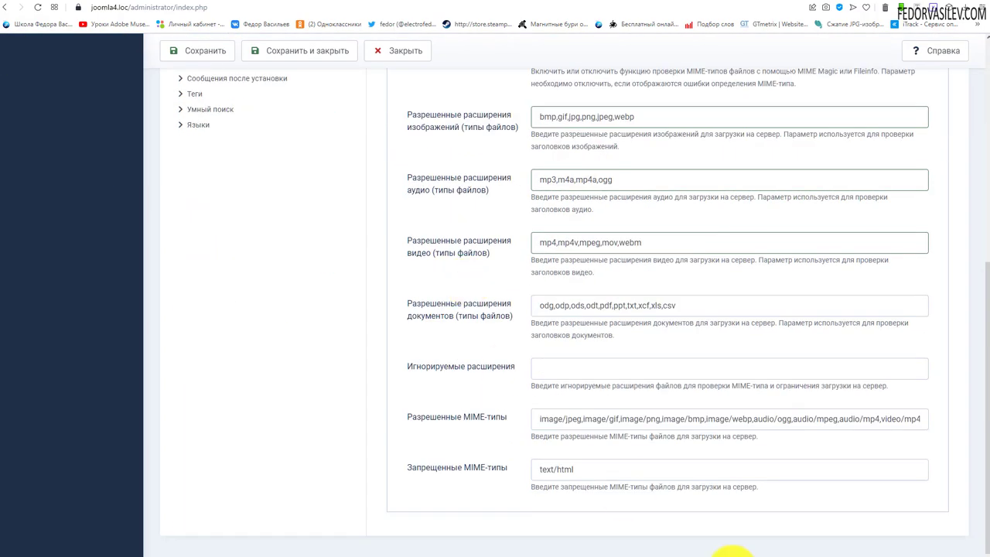
# Examine the allowed document extensions list, including the pdf and ppt entries
pyautogui.moveTo(696, 307); pyautogui.dragTo(539, 313)
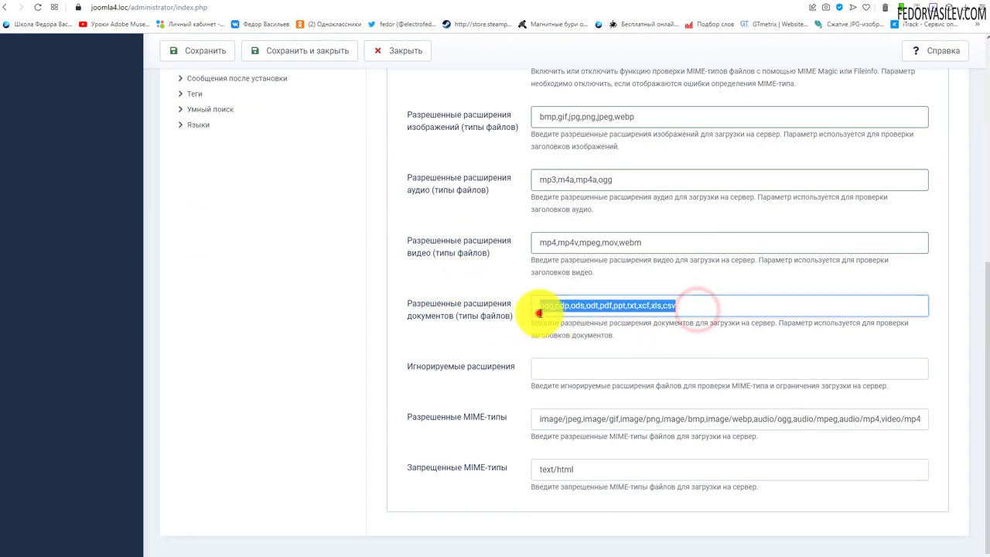
pyautogui.click(579, 311)
pyautogui.moveTo(603, 306); pyautogui.dragTo(628, 306)
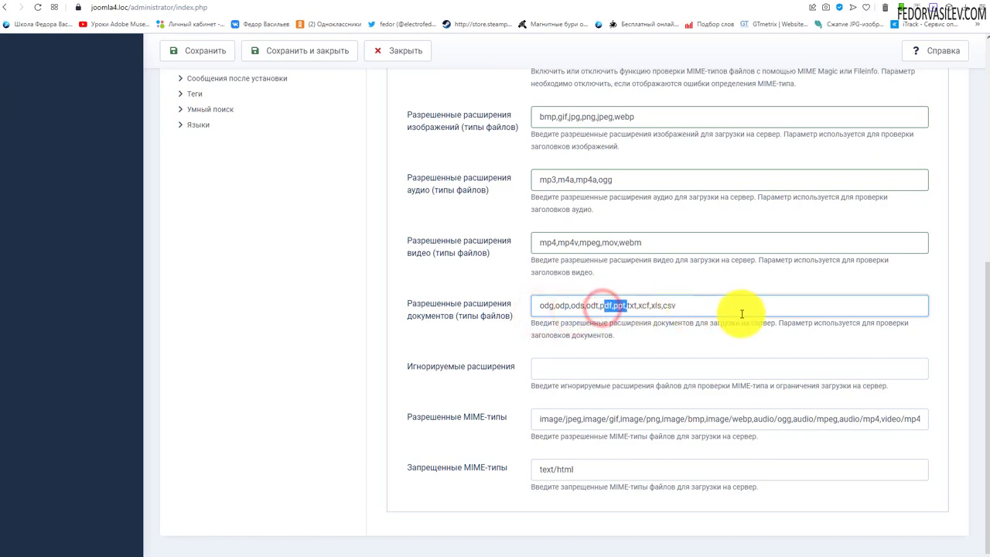
# Examine the ignored extensions option (Игнорируемые расширения) and its description alongside the other extension settings
pyautogui.click(544, 375)
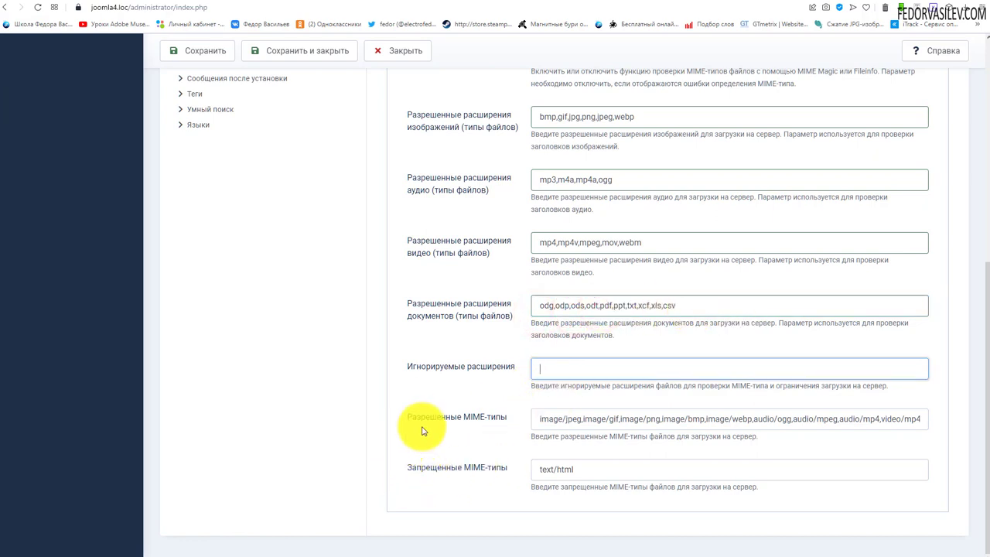
pyautogui.moveTo(724, 385); pyautogui.dragTo(782, 385)
pyautogui.click(649, 399)
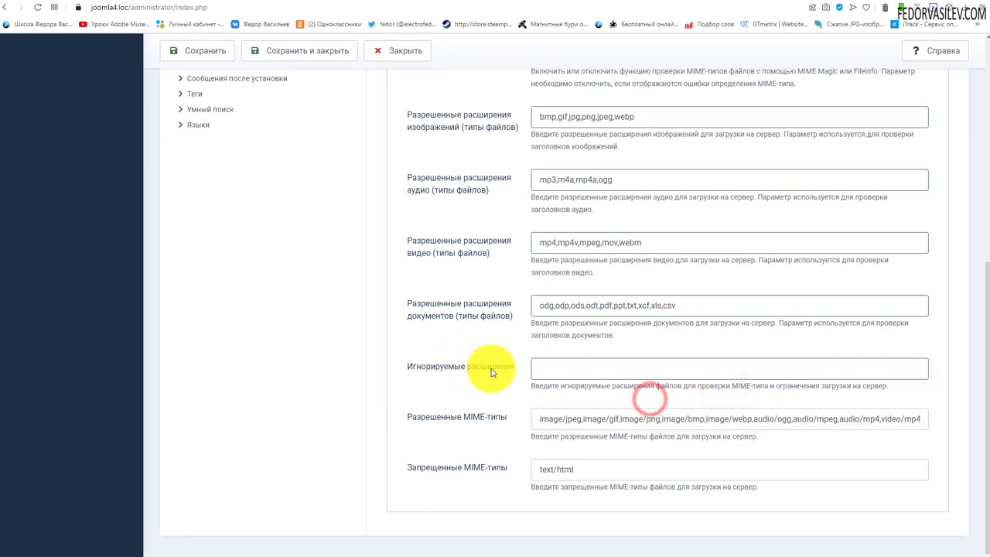
pyautogui.scroll(4, 456, 390)
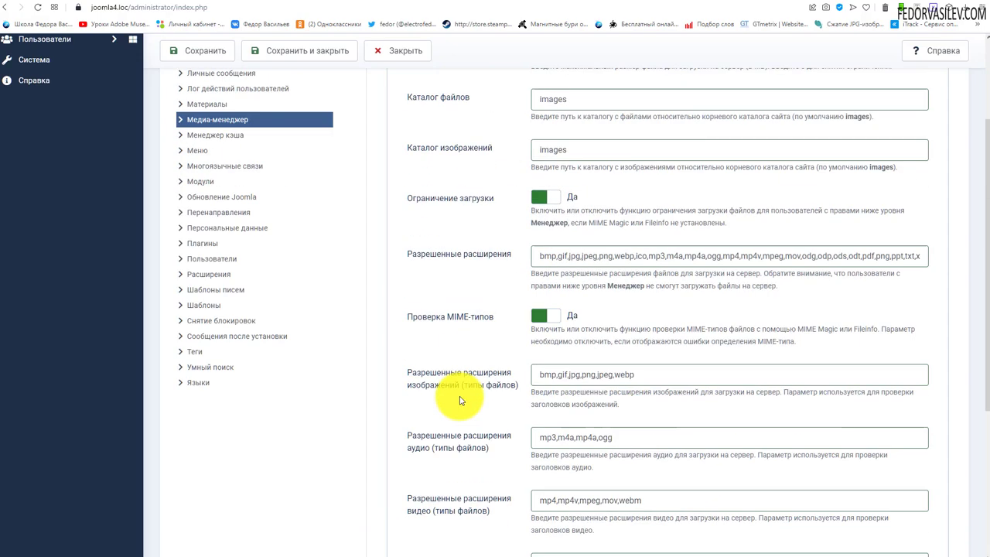
pyautogui.scroll(-3, 487, 441)
pyautogui.scroll(-1, 488, 441)
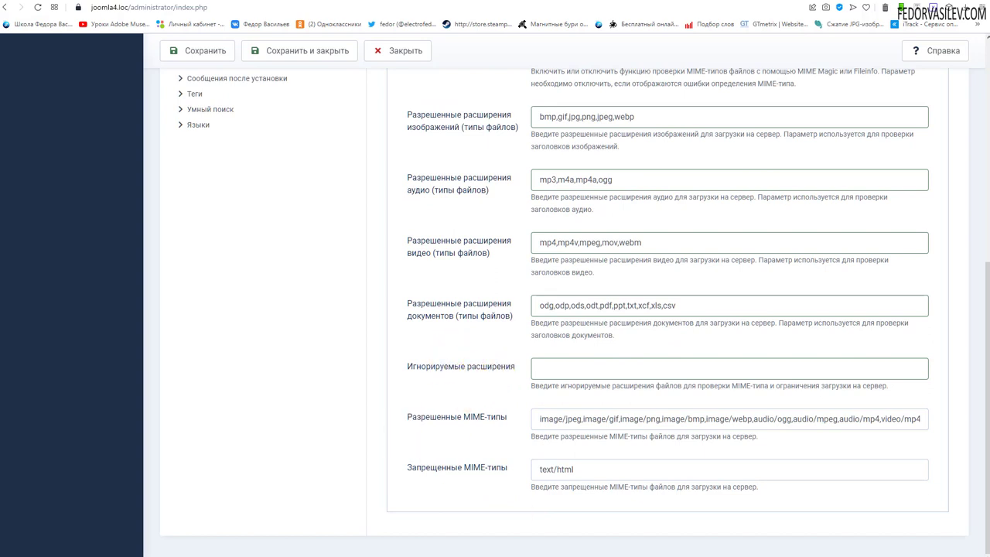
# Examine the allowed MIME types list and the text/html entry in the forbidden MIME types
pyautogui.moveTo(597, 420); pyautogui.dragTo(539, 419)
pyautogui.click(567, 477)
pyautogui.moveTo(570, 469); pyautogui.dragTo(448, 464)
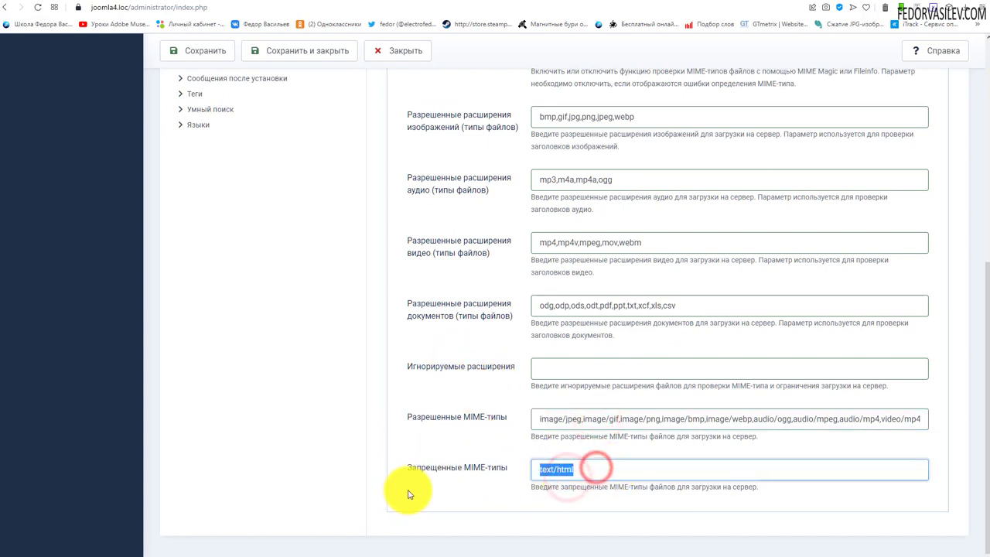
# Review the media manager's access rights (Права доступа) and the list of user groups, starting with Public
pyautogui.scroll(5, 492, 408)
pyautogui.scroll(1, 491, 407)
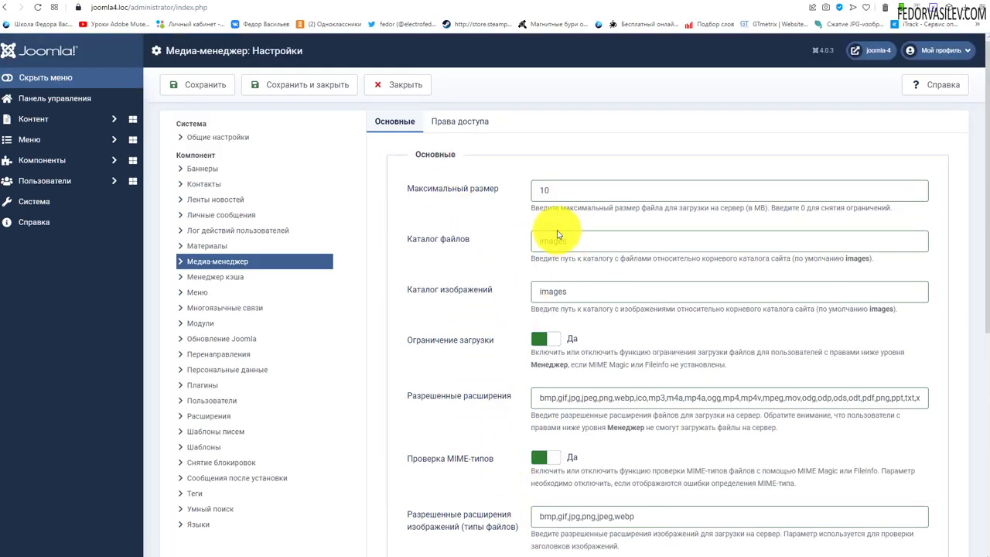
pyautogui.click(449, 123)
pyautogui.scroll(-1, 576, 357)
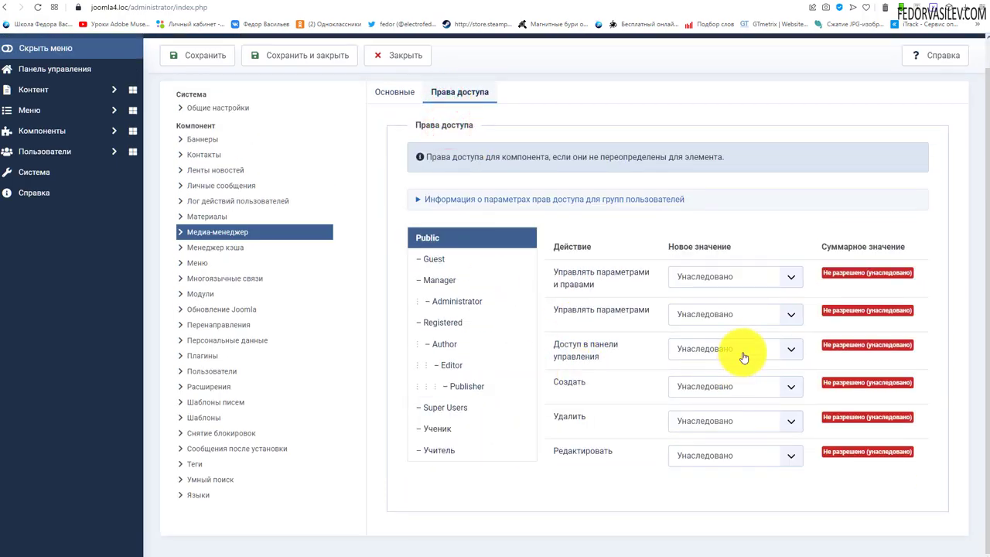
pyautogui.scroll(1, 500, 273)
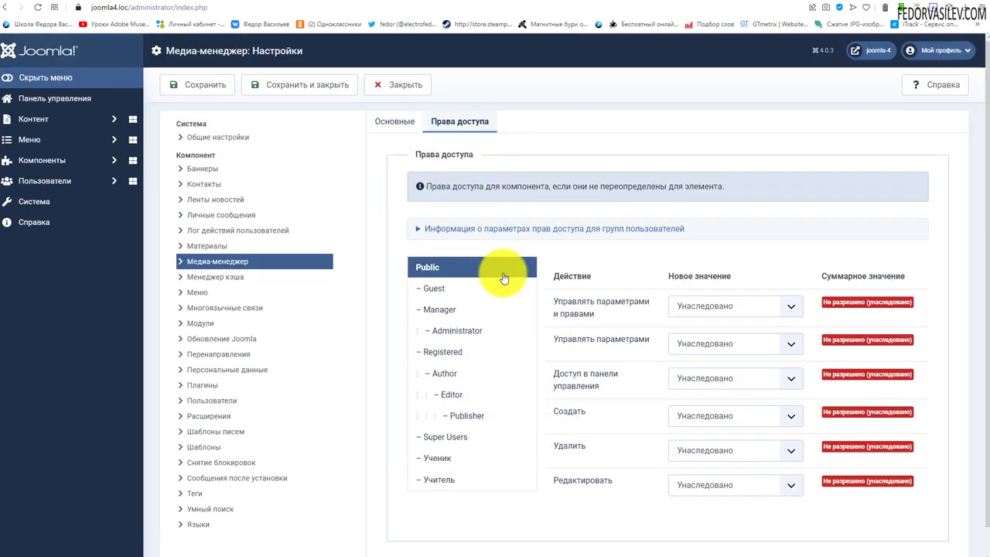
pyautogui.click(532, 373)
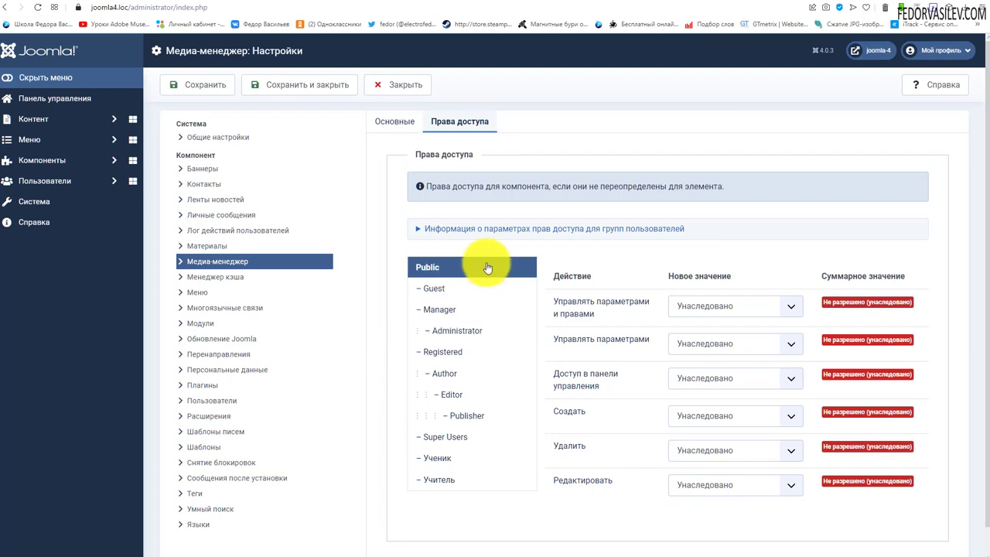
# Return to the basic settings (Основные), then save and close the media manager configuration
pyautogui.click(386, 122)
pyautogui.click(301, 86)
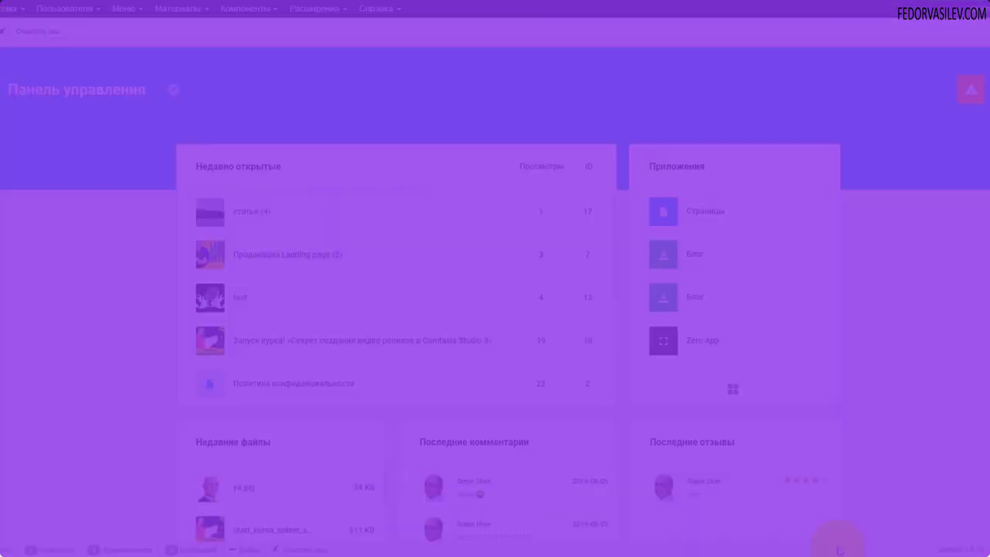
pyautogui.click(979, 94)
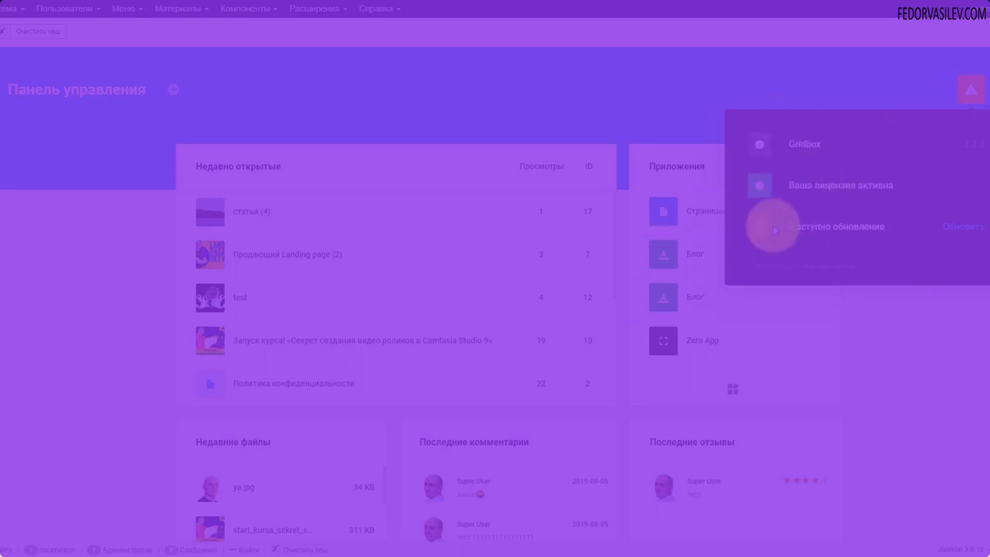
pyautogui.click(819, 185)
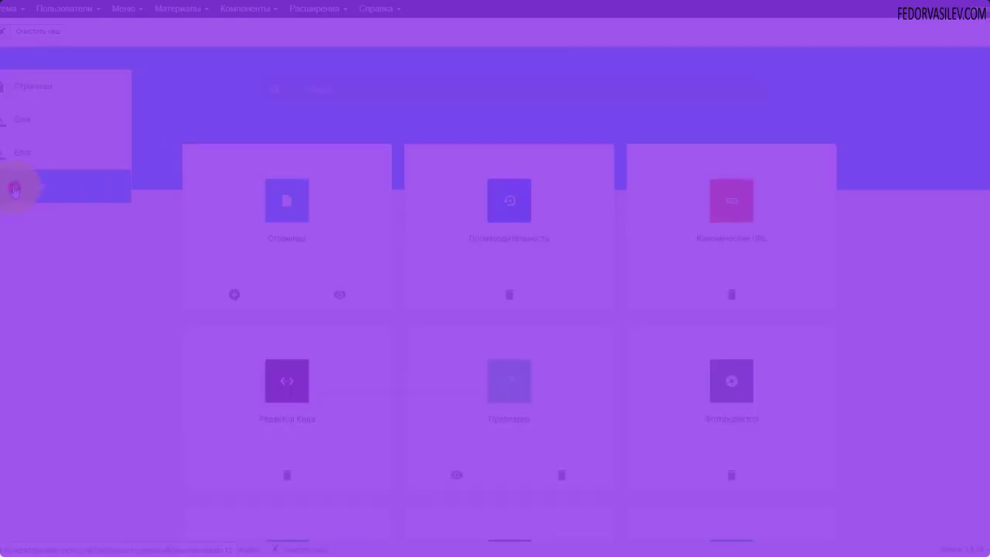
pyautogui.click(13, 187)
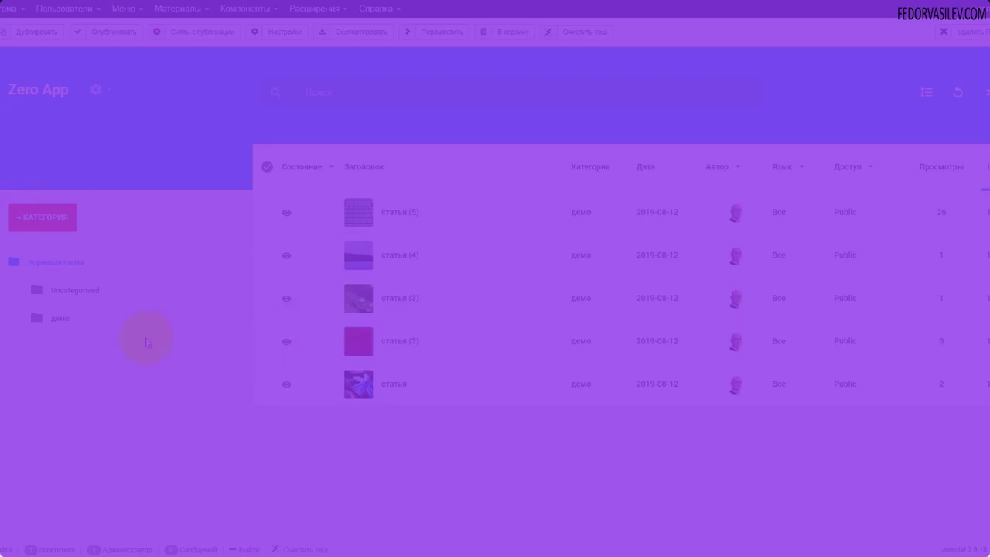
pyautogui.click(96, 91)
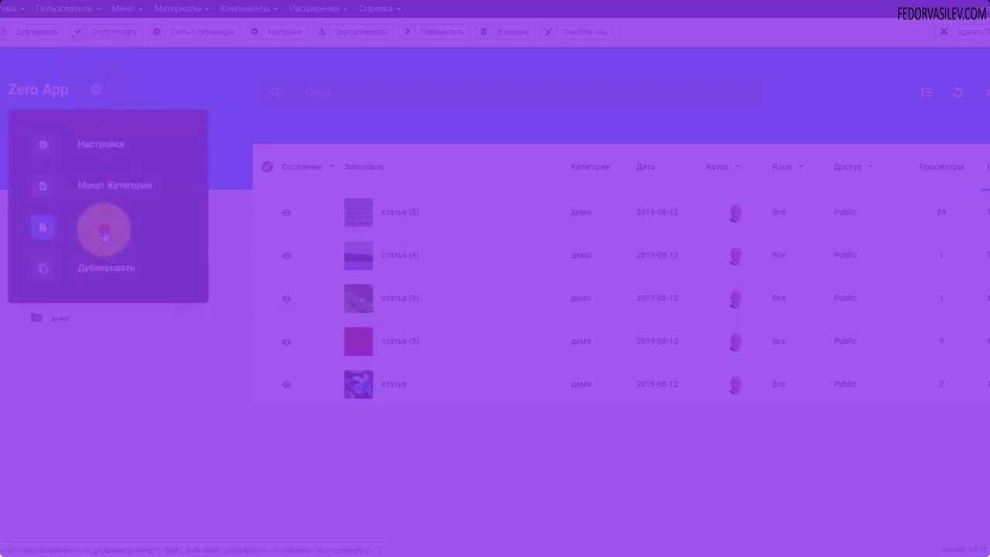